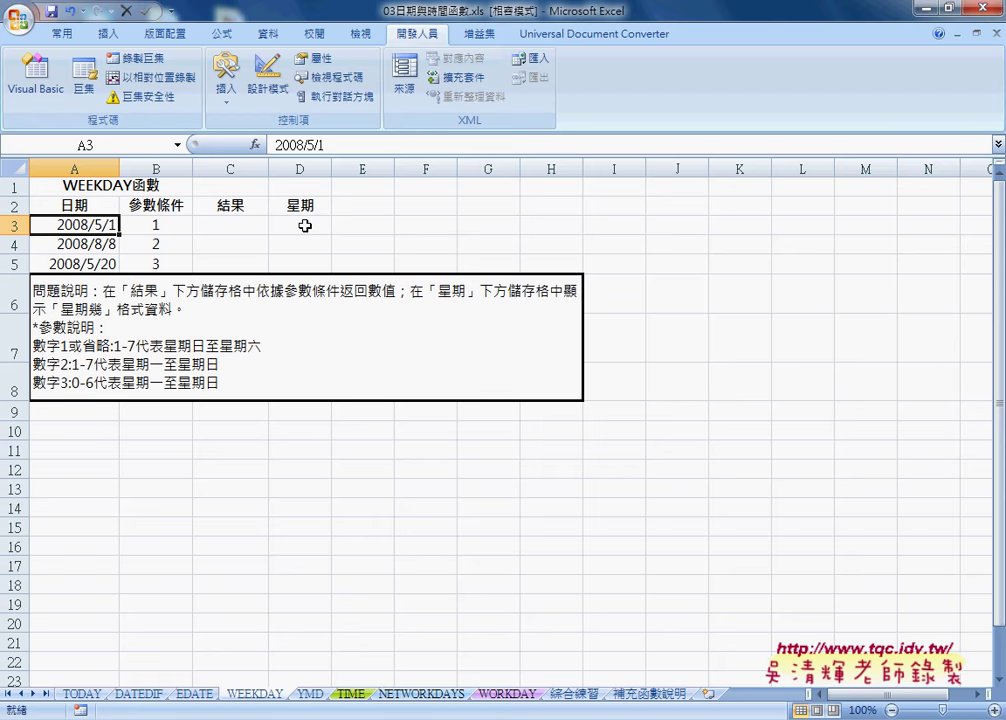
Step: Start a WEEKDAY formula in D3 with A3 as its serial number
click(304, 226)
text(=)
click(255, 145)
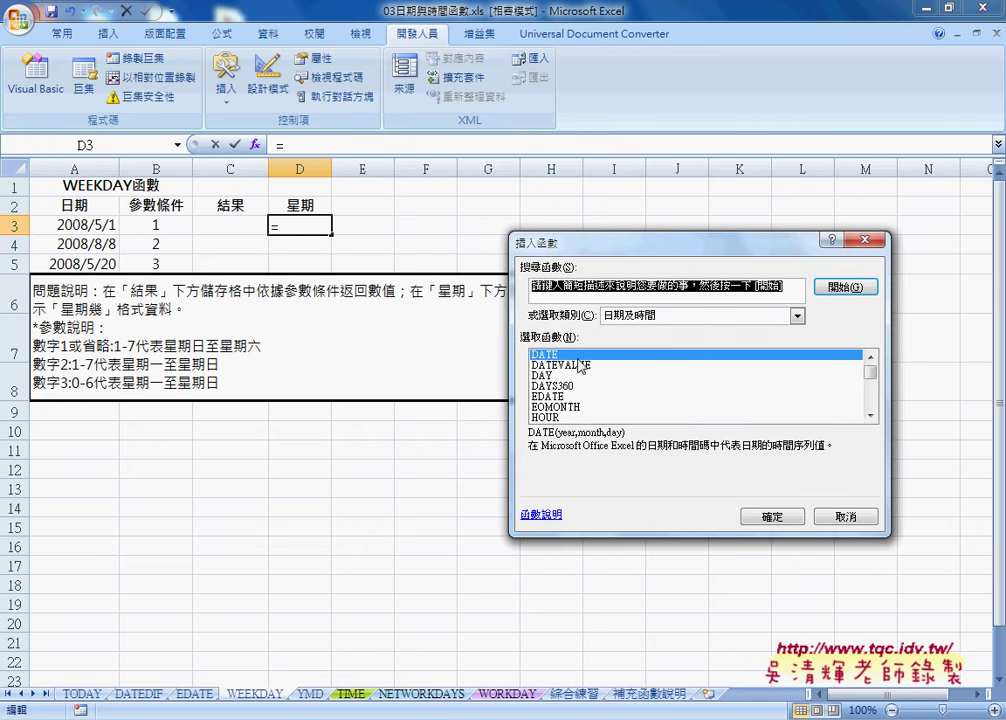
drag(870, 372, 871, 408)
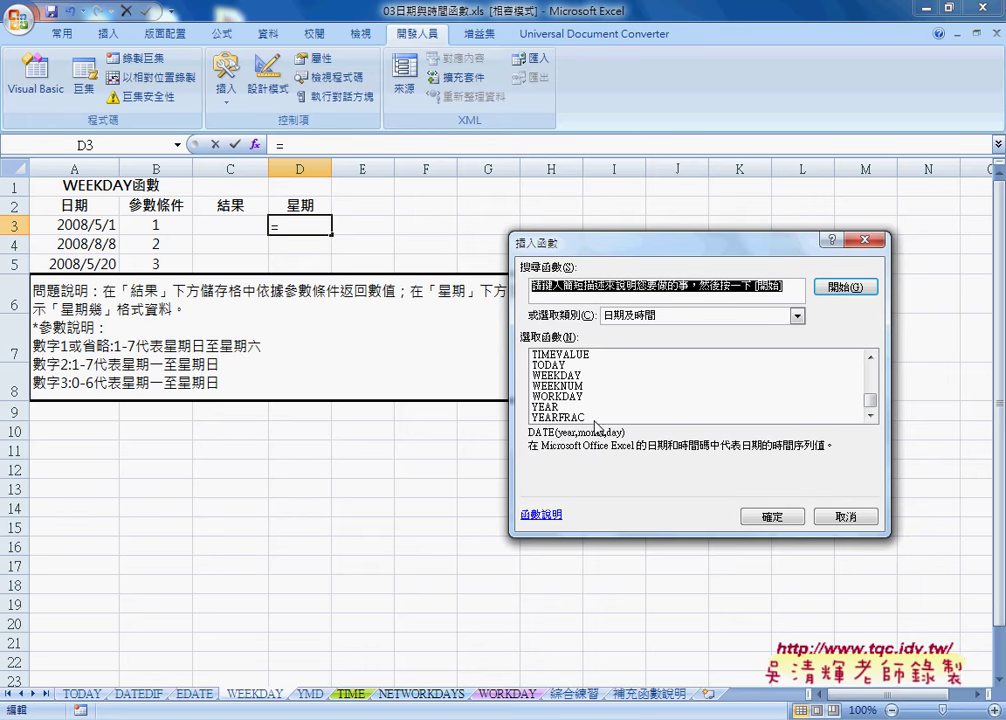
click(576, 377)
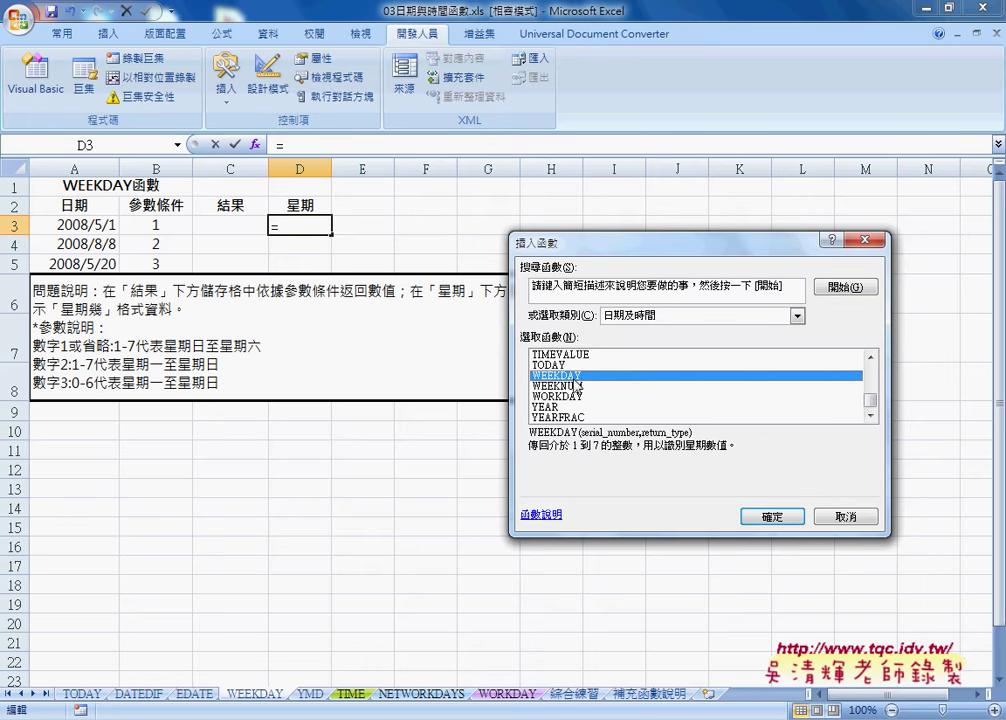
click(772, 516)
click(93, 228)
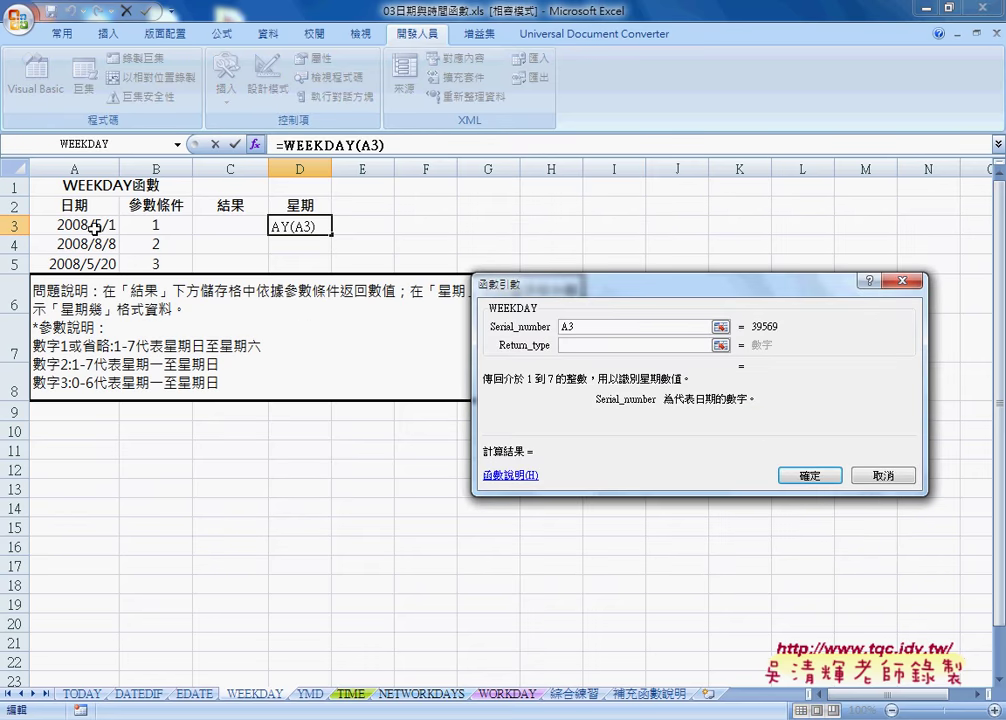
Step: Leave Return_type blank and confirm =WEEKDAY(A3) in D3
click(579, 345)
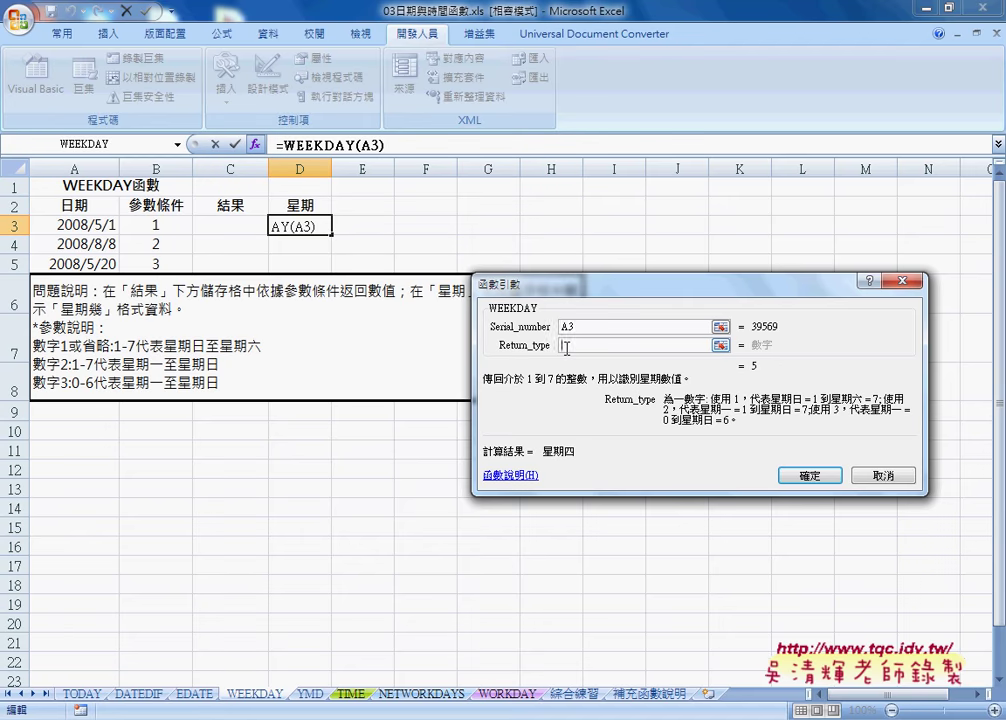
click(795, 476)
Step: Format D3 as General so it shows the number 5
right_click(311, 227)
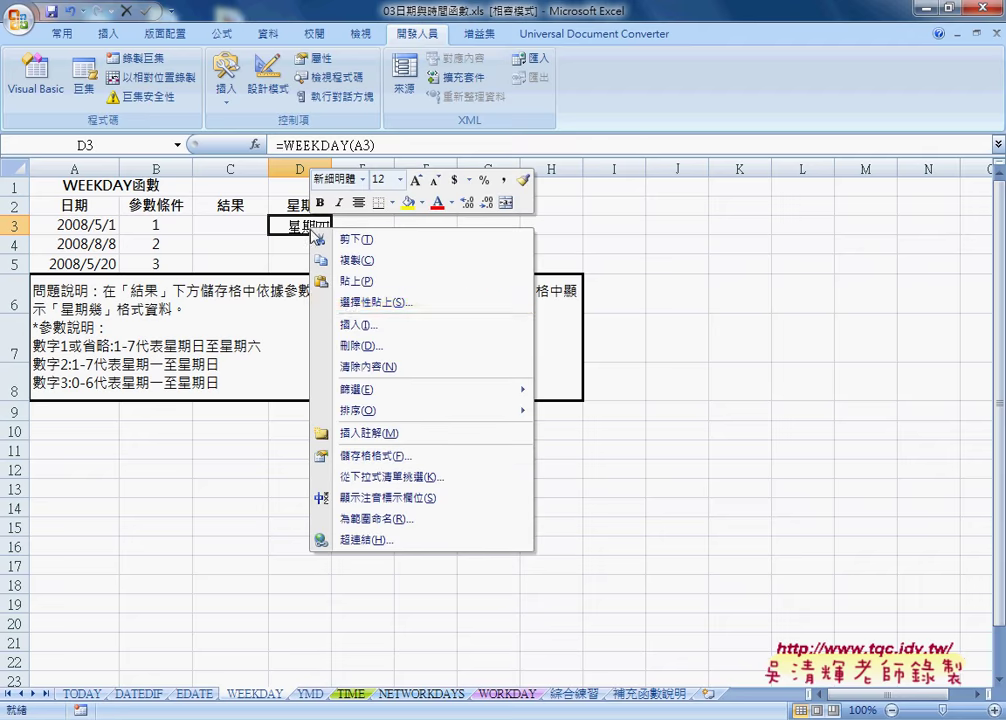
click(403, 458)
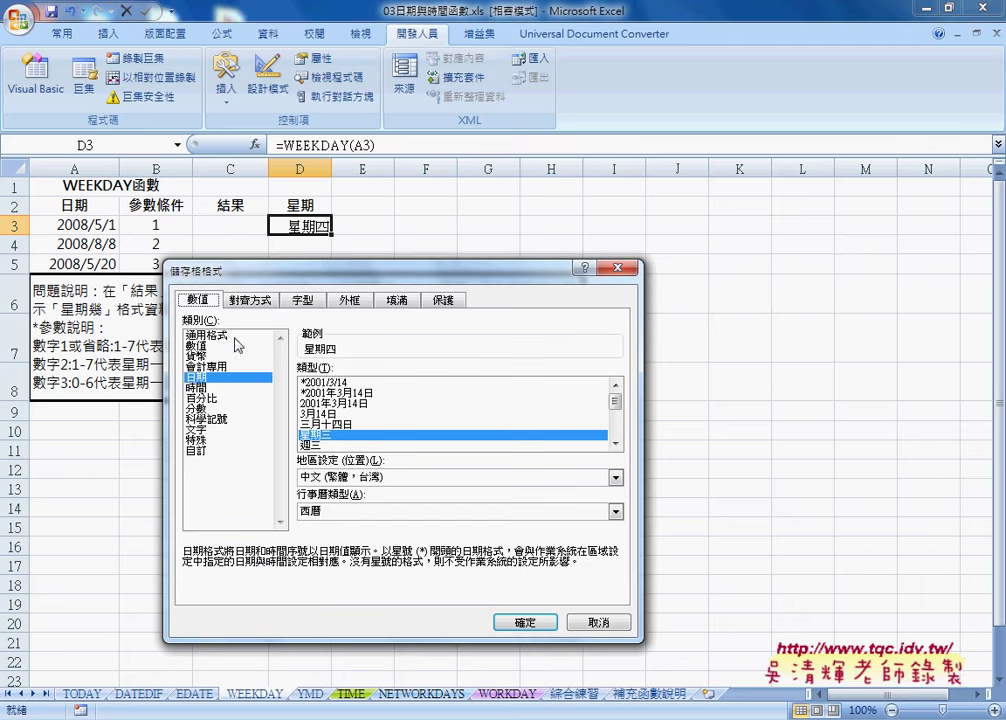
click(228, 335)
click(543, 627)
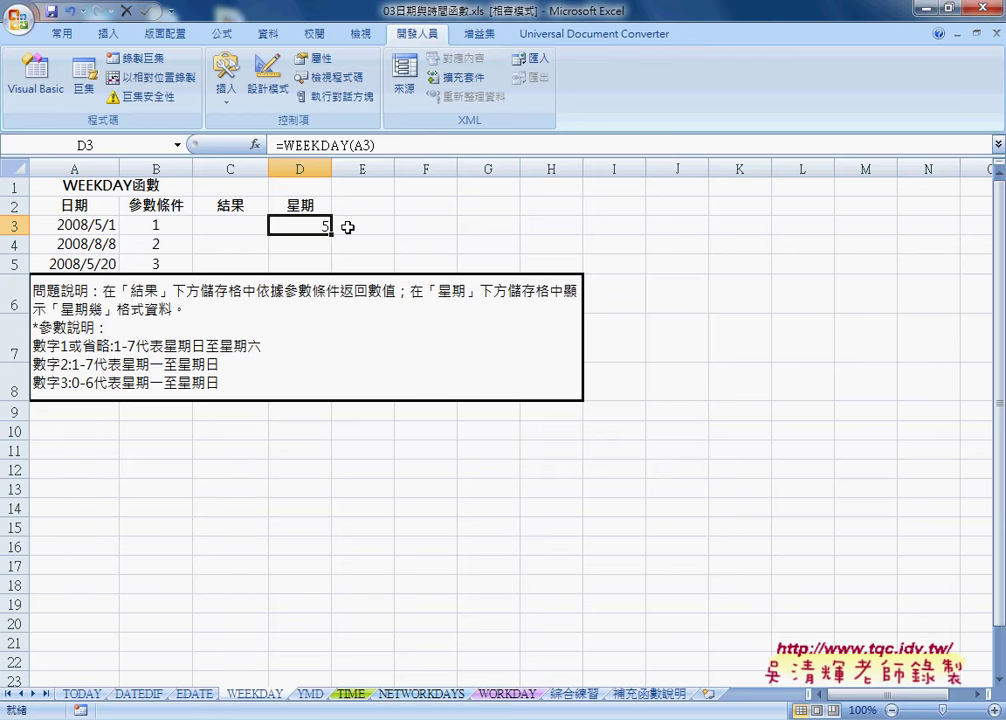
Step: Change D3's formula to =WEEKDAY(A3,2) by setting Return_type to 2
click(255, 145)
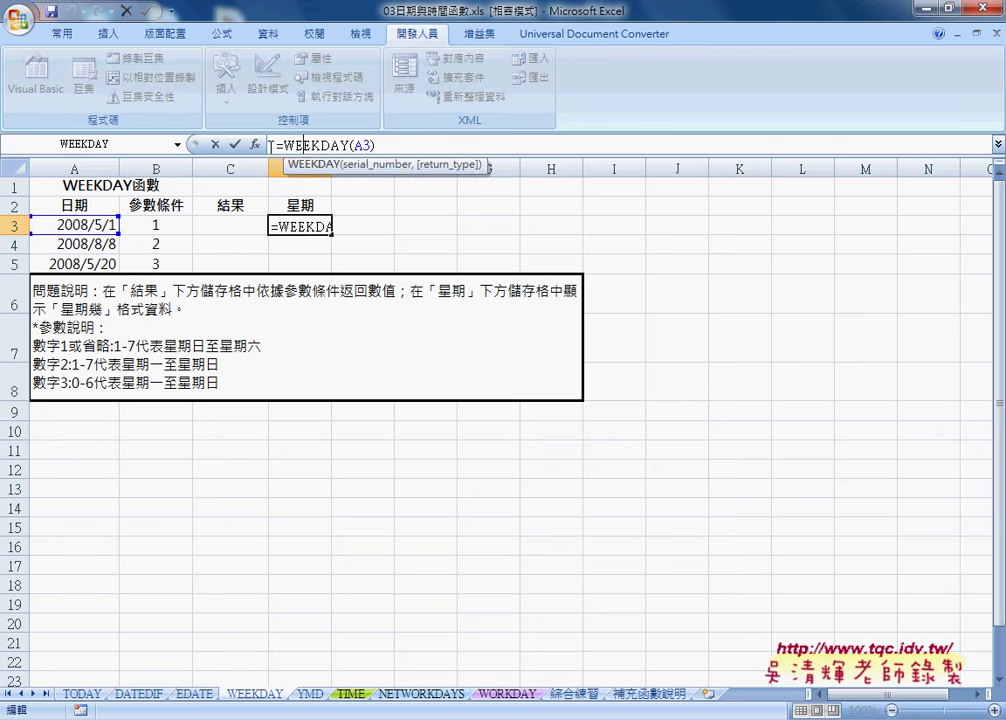
click(630, 348)
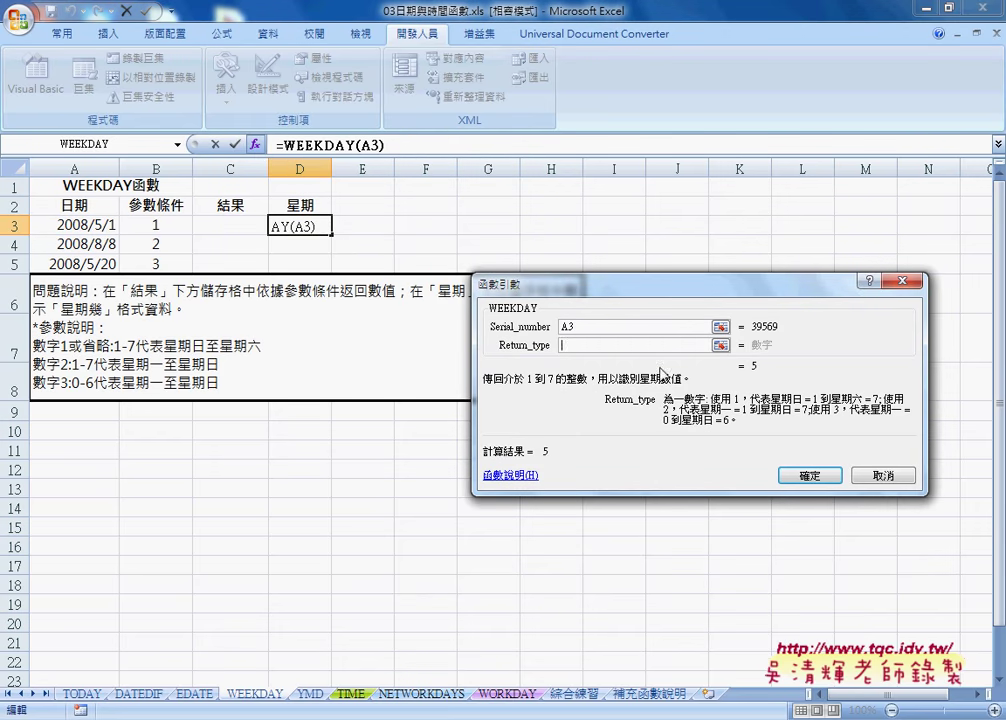
text(2)
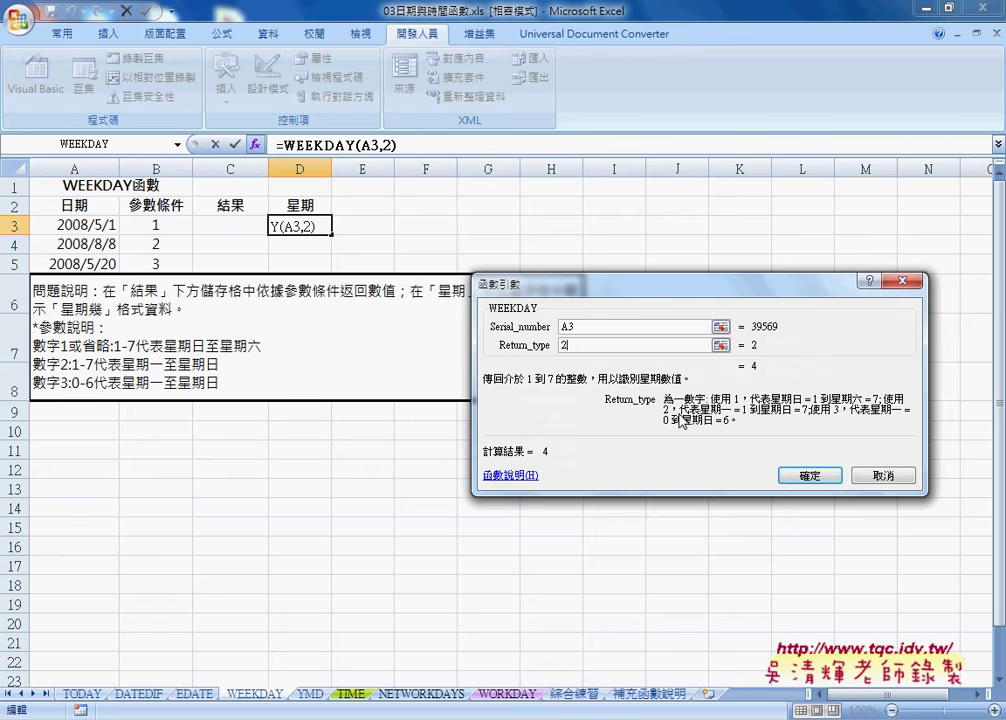
click(822, 477)
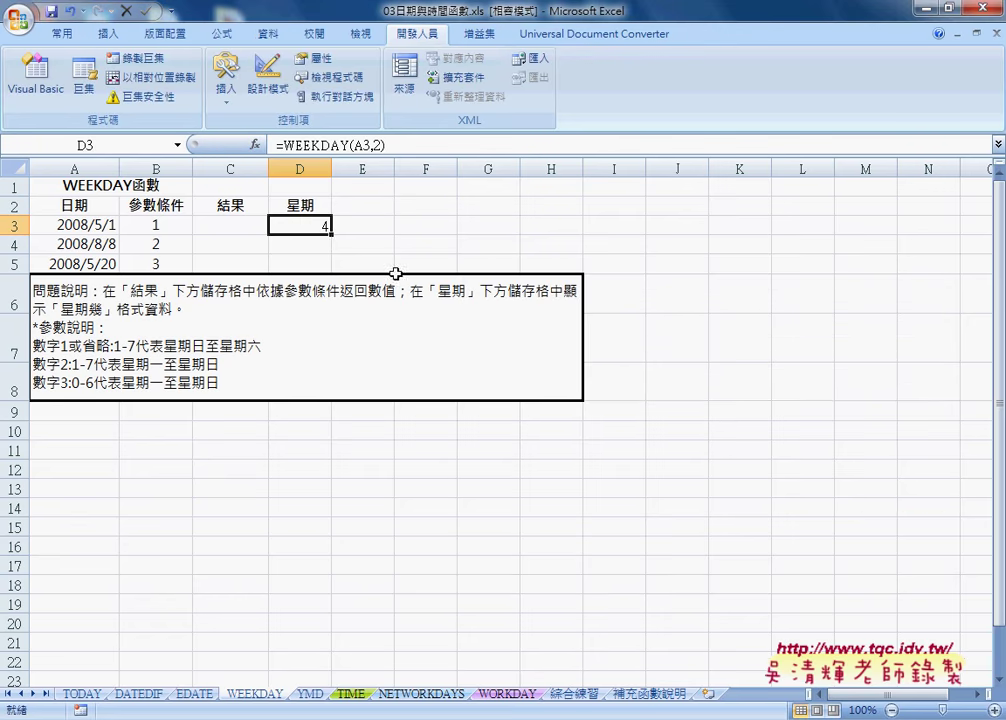
Step: Give D3 the 星期三 weekday-name date format
right_click(314, 230)
click(382, 458)
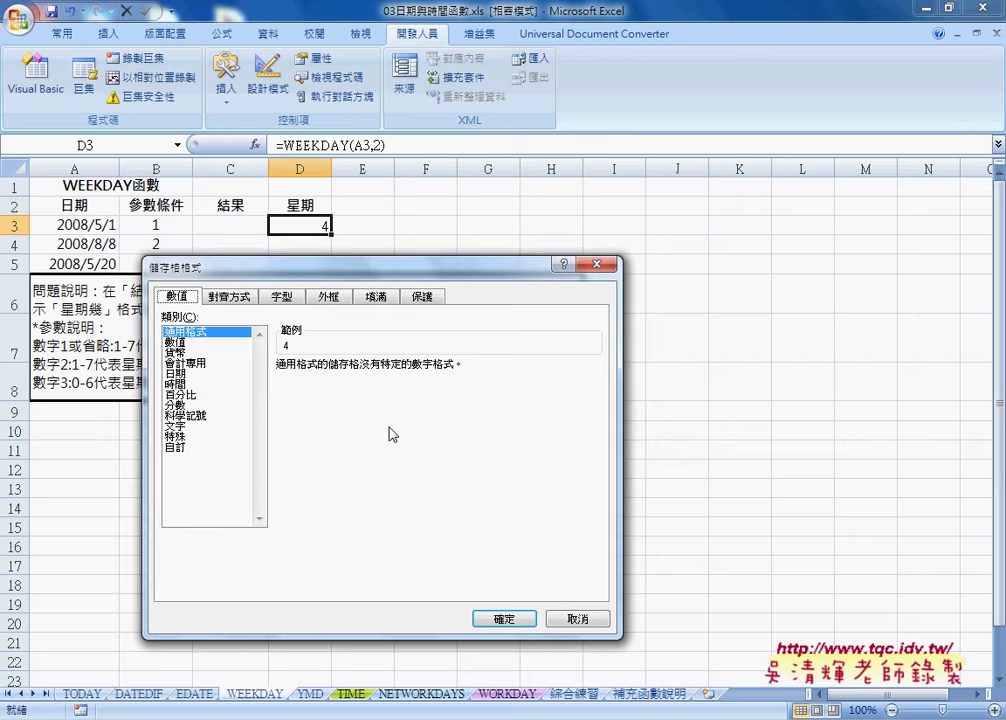
drag(331, 275, 549, 257)
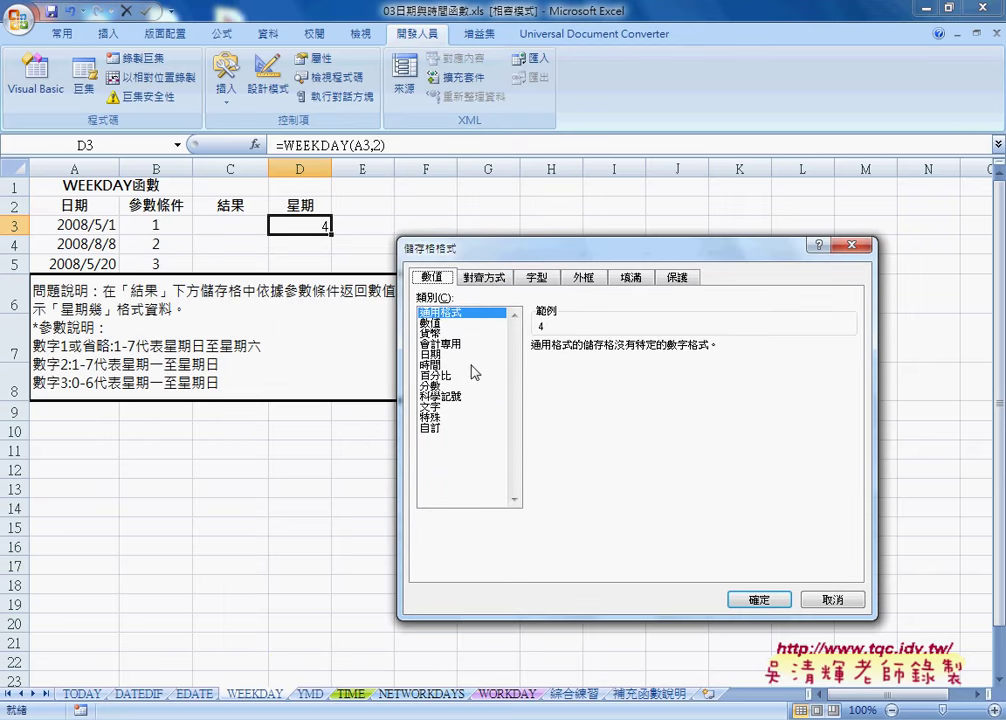
click(432, 356)
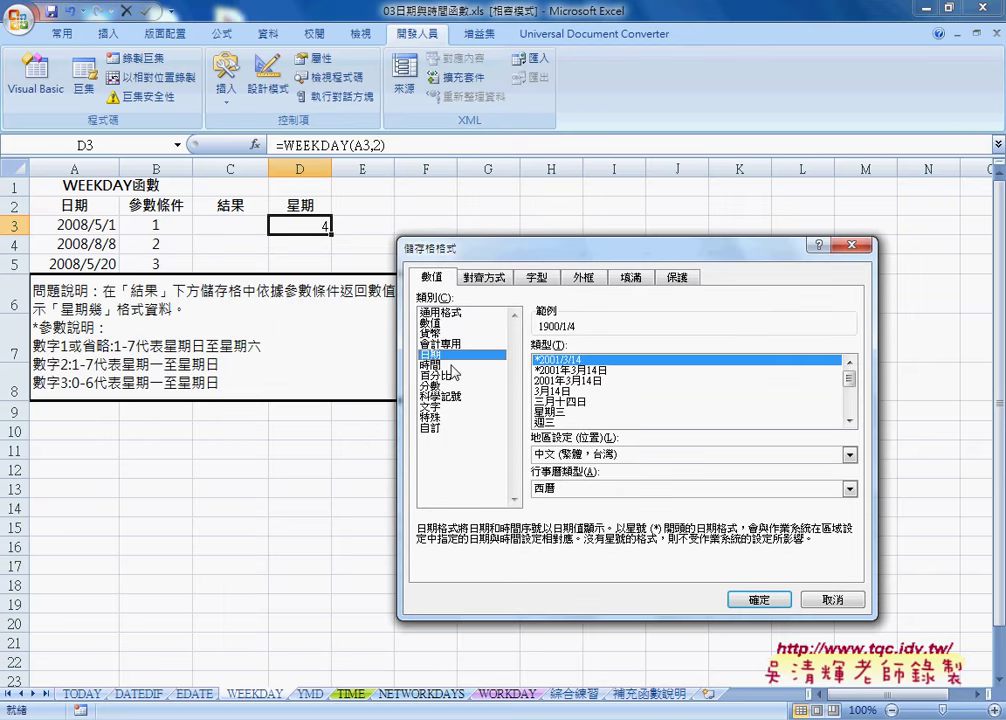
click(548, 412)
click(760, 598)
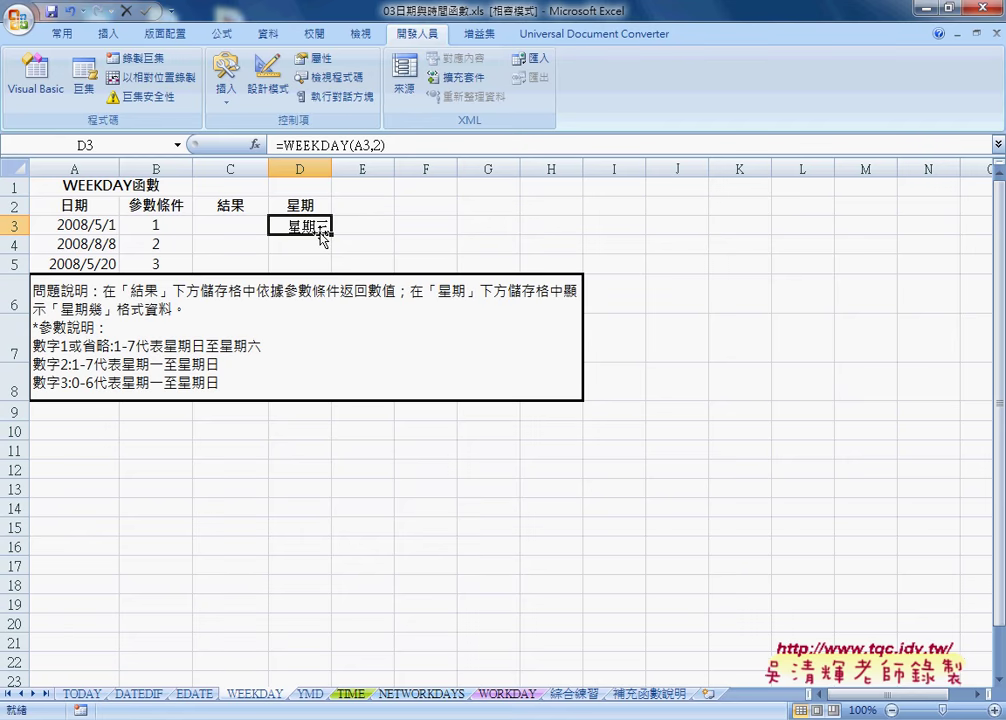
click(290, 145)
Step: Revert D3 to =WEEKDAY(A3), fill it down to D5, then show the 綜合練習 sheet
click(256, 145)
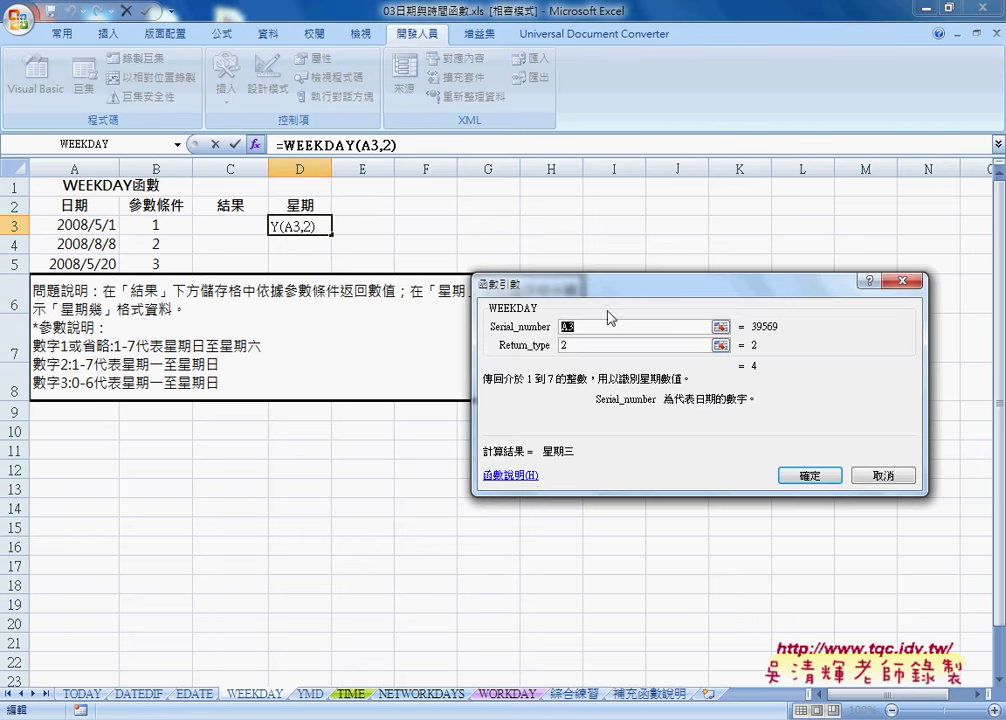
click(623, 345)
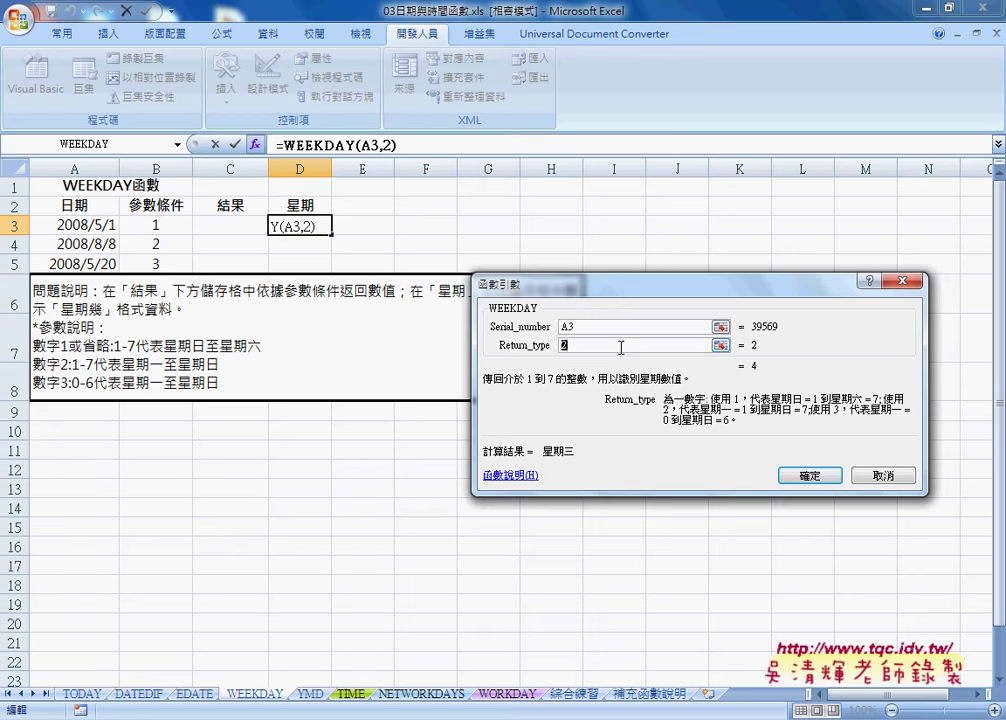
key(Delete)
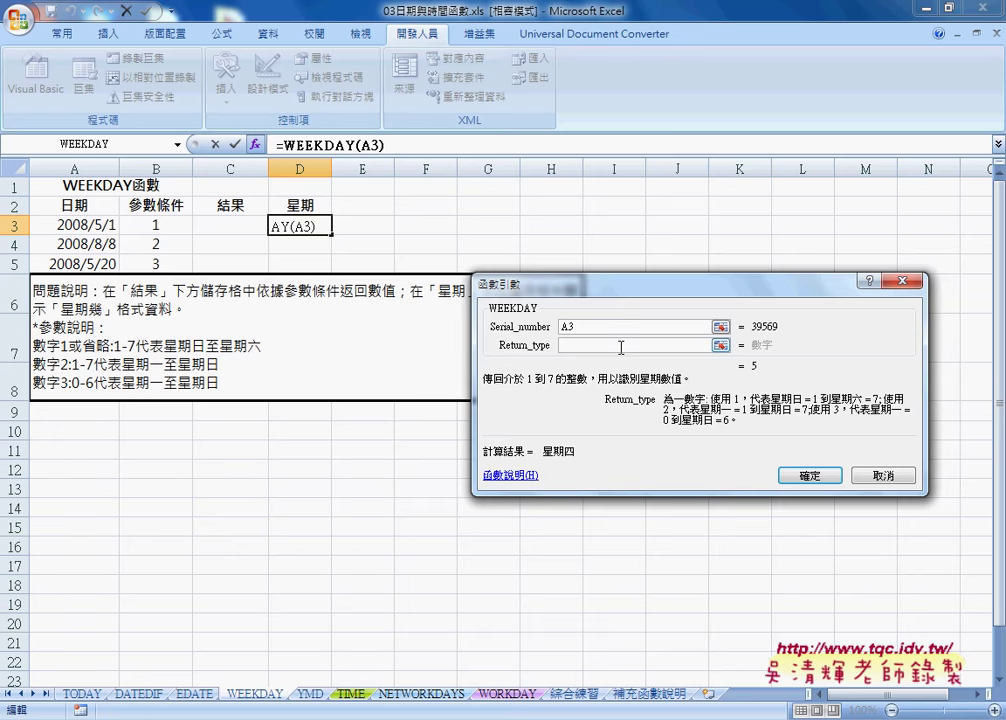
click(818, 477)
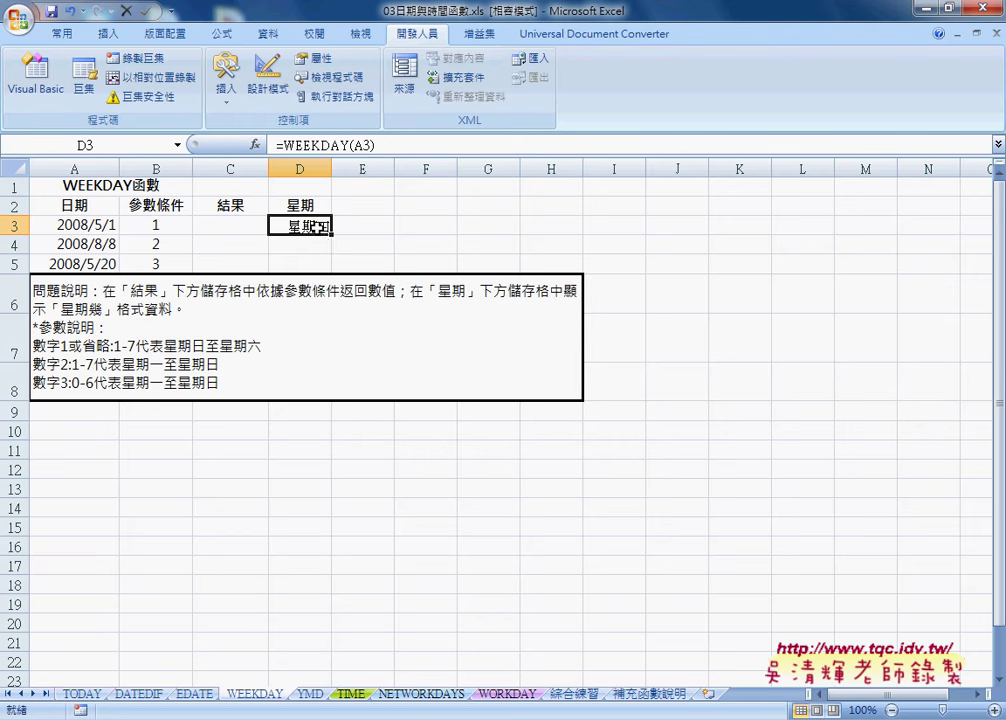
drag(330, 232, 334, 273)
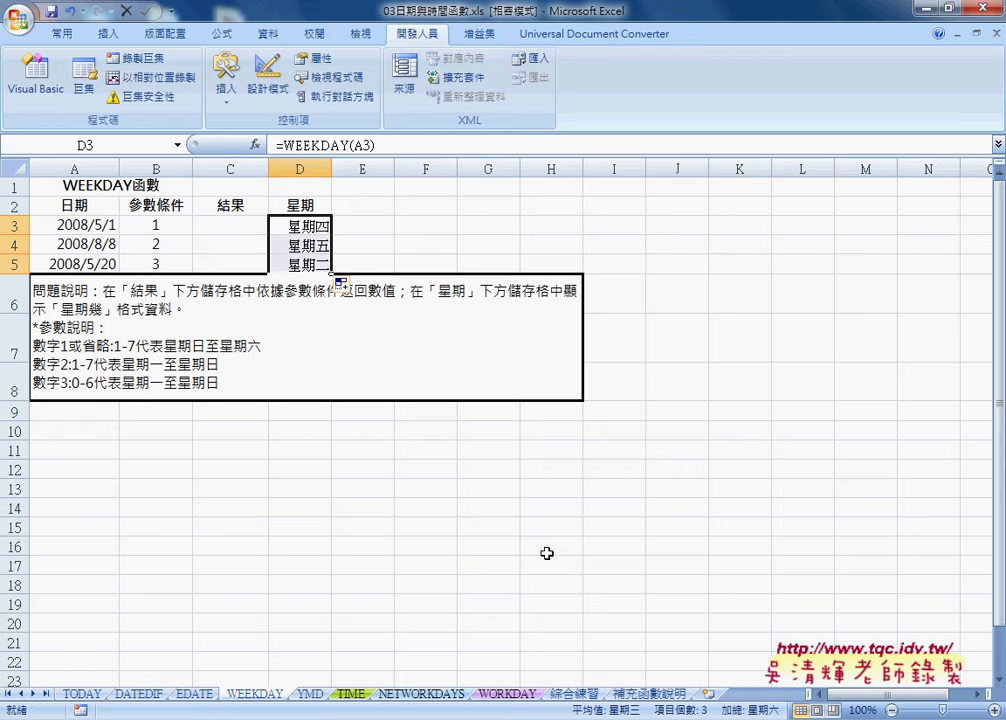
click(578, 695)
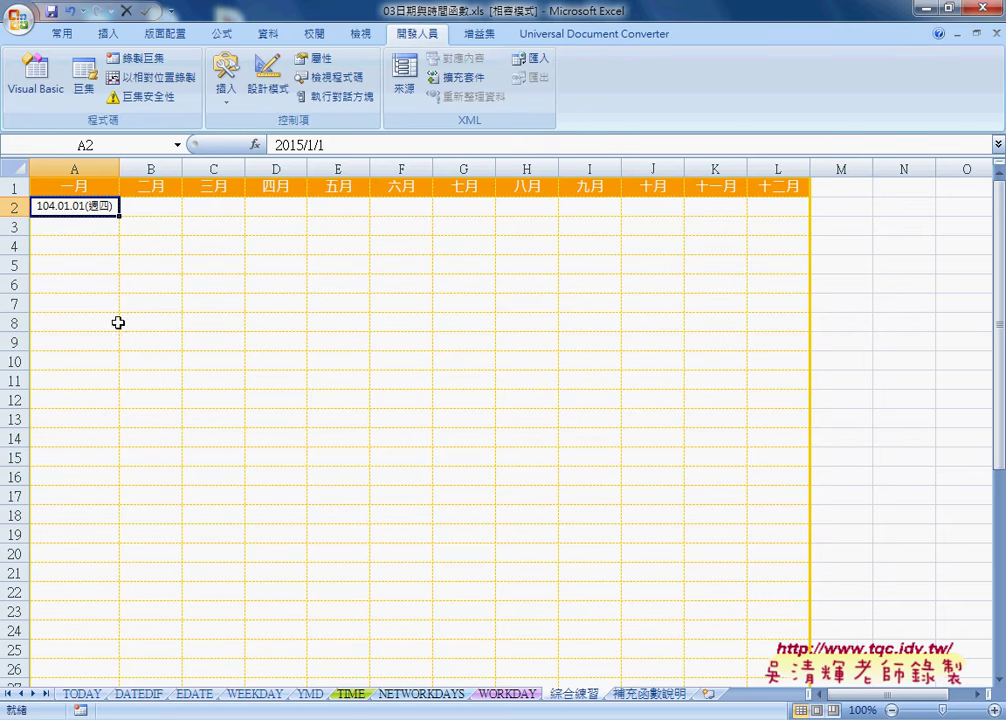
click(258, 697)
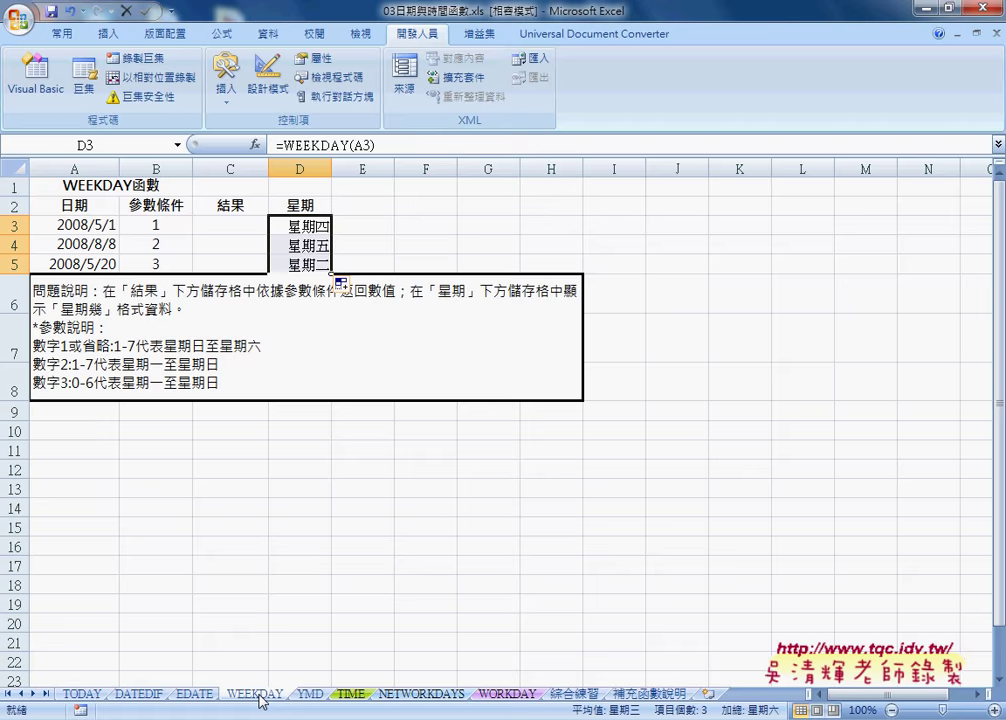
click(312, 695)
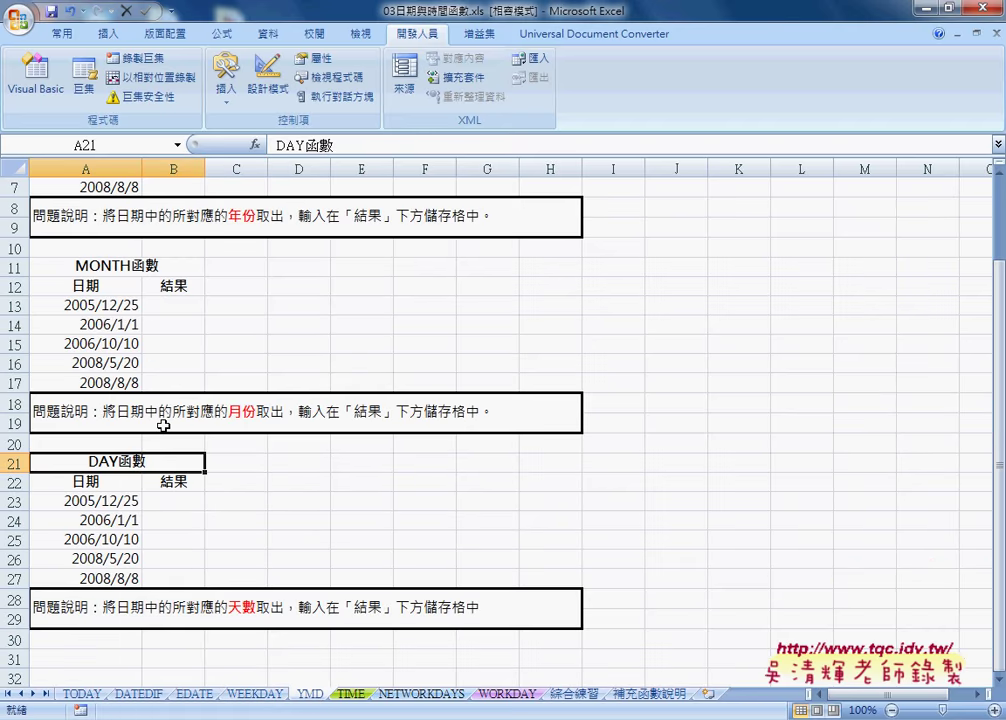
scroll(138, 395, up, 2)
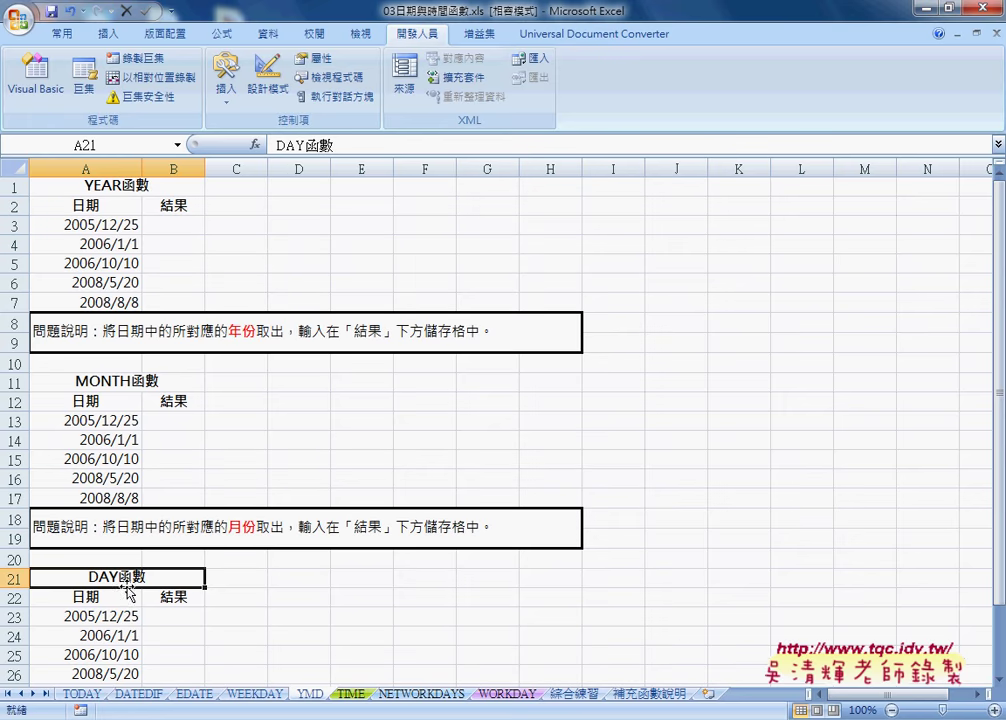
scroll(105, 462, down, 1)
scroll(208, 549, down, 1)
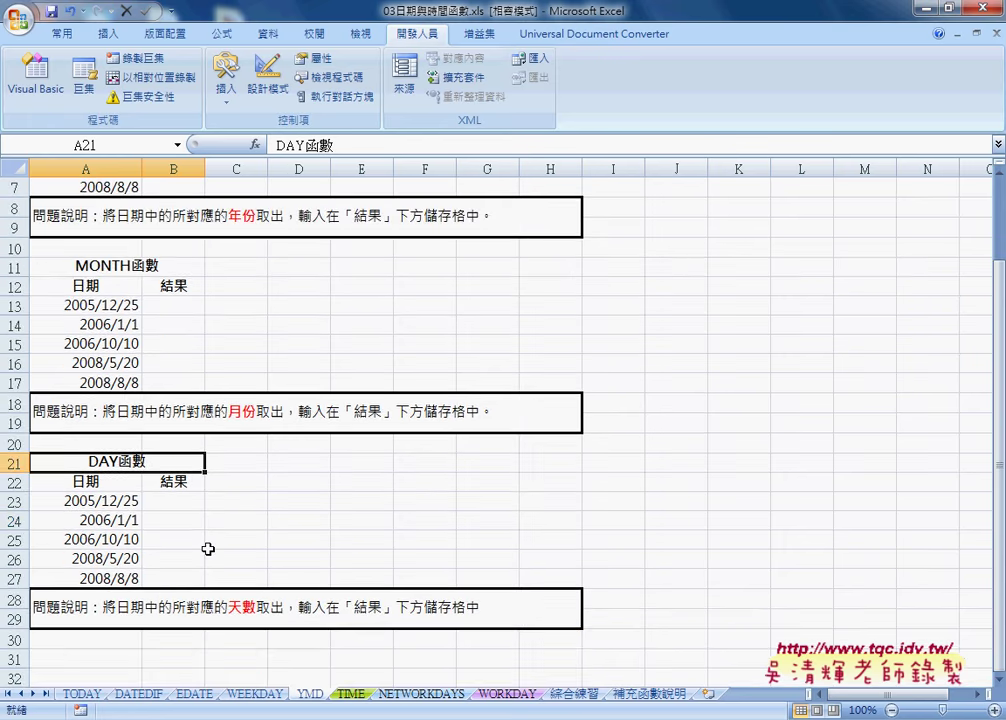
scroll(208, 547, down, 1)
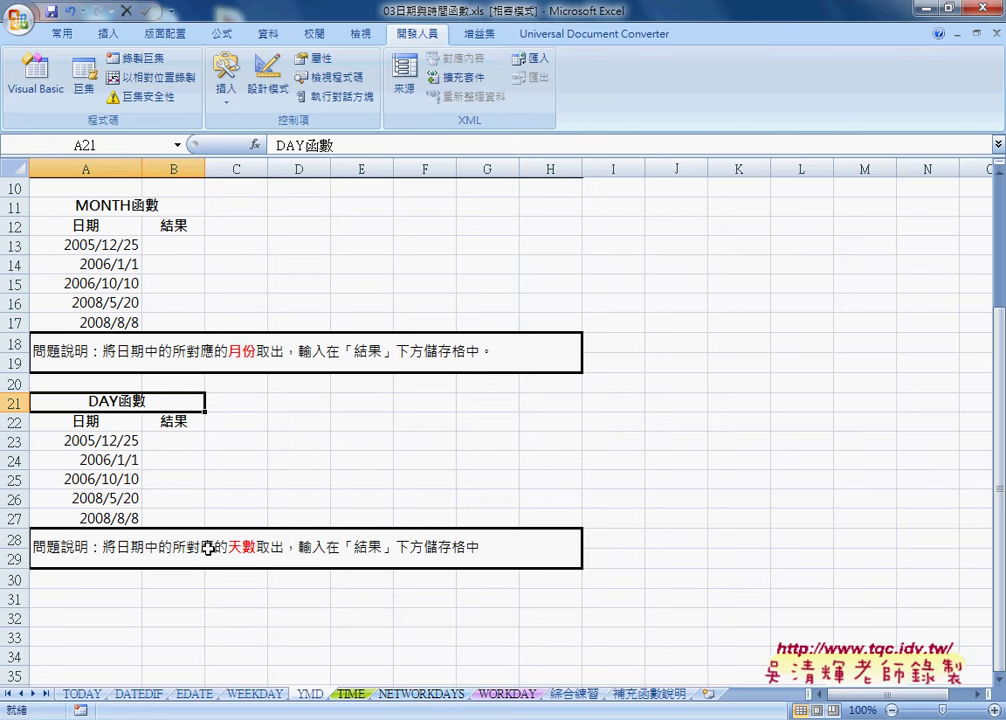
click(352, 694)
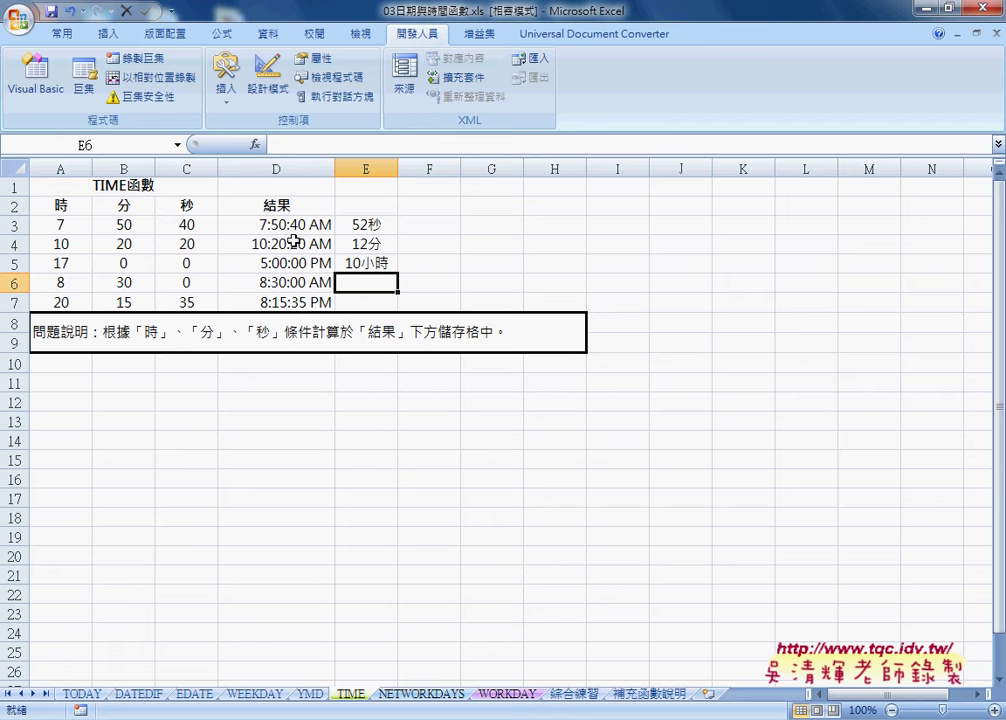
Step: Inspect D3's =TIME(A3,B3,C3) arguments, which give 7:50:40 AM
drag(268, 224, 377, 302)
click(292, 226)
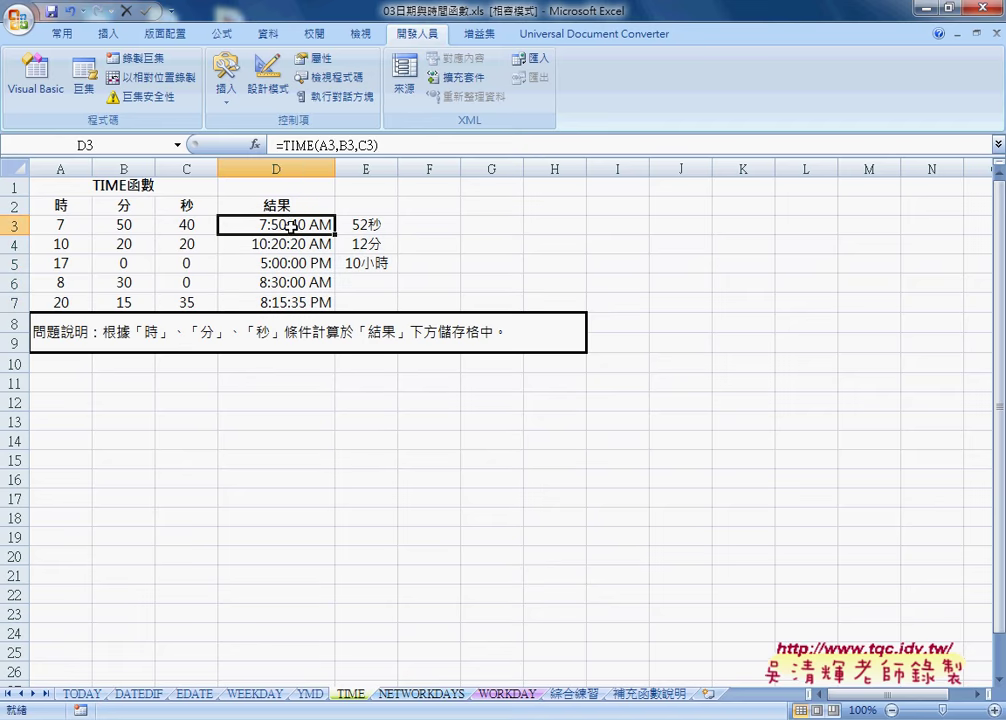
click(284, 144)
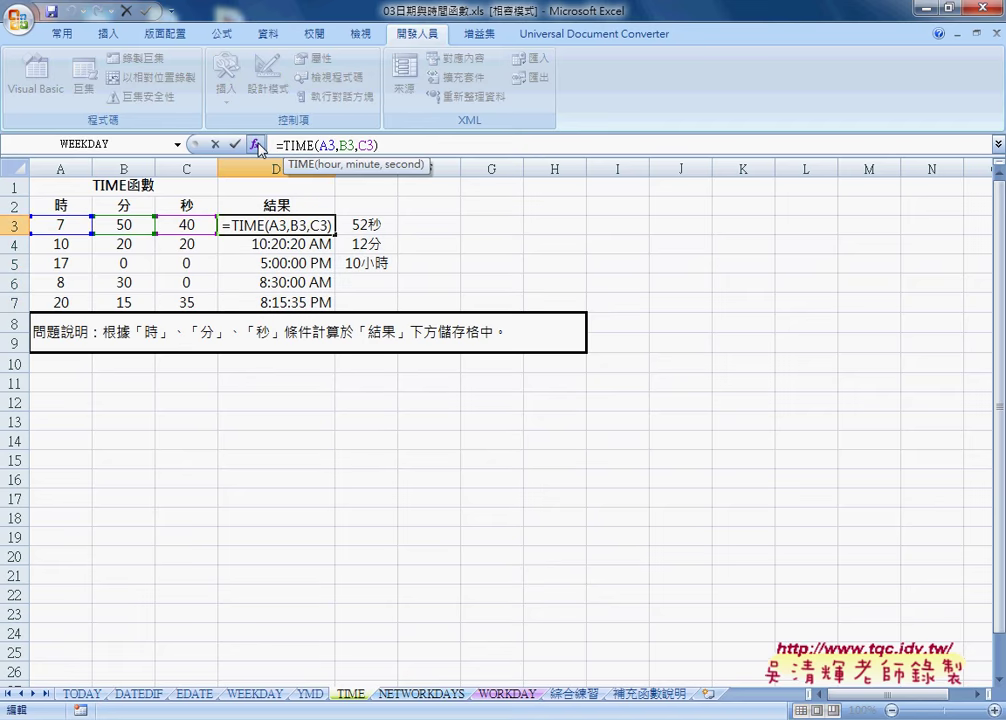
click(256, 145)
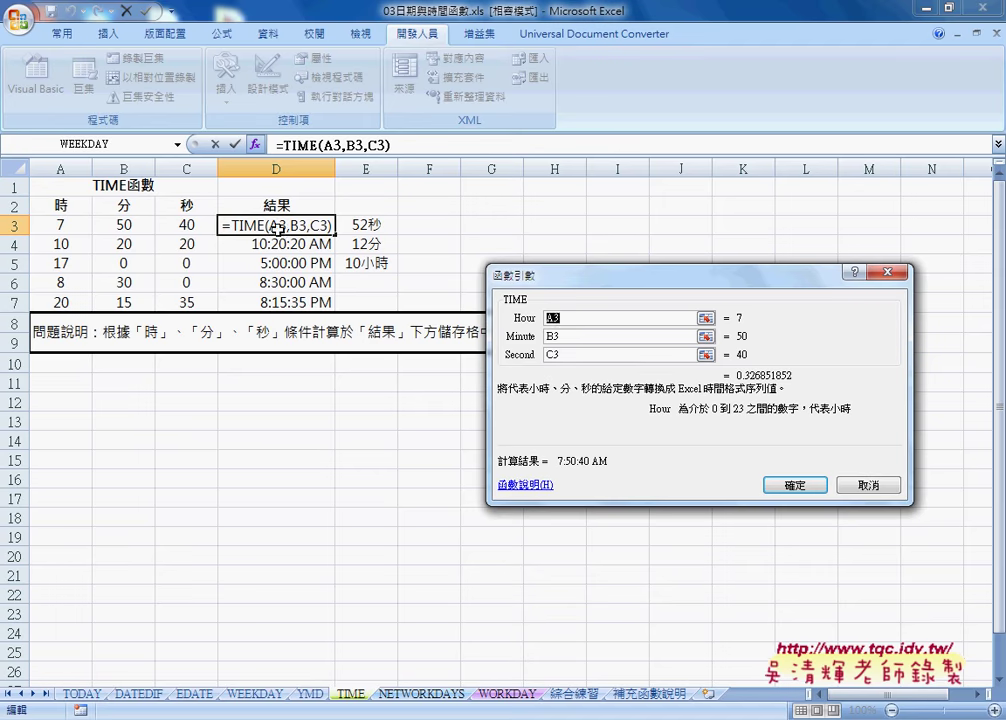
click(806, 487)
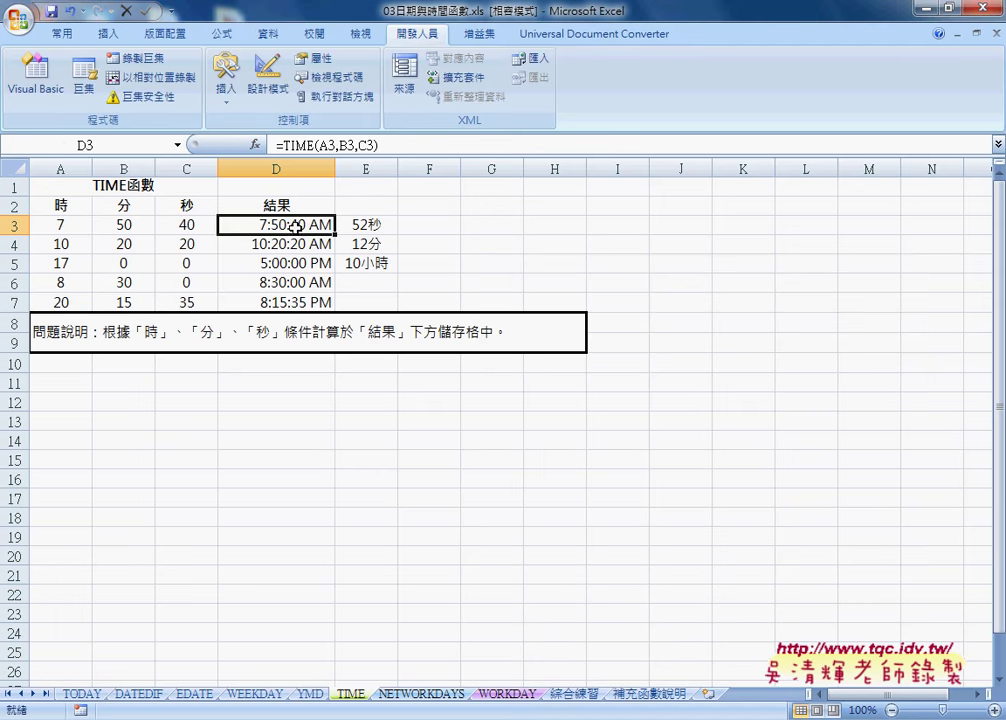
right_click(294, 226)
Step: Apply General format to D3 so it shows 0.326851852
click(386, 456)
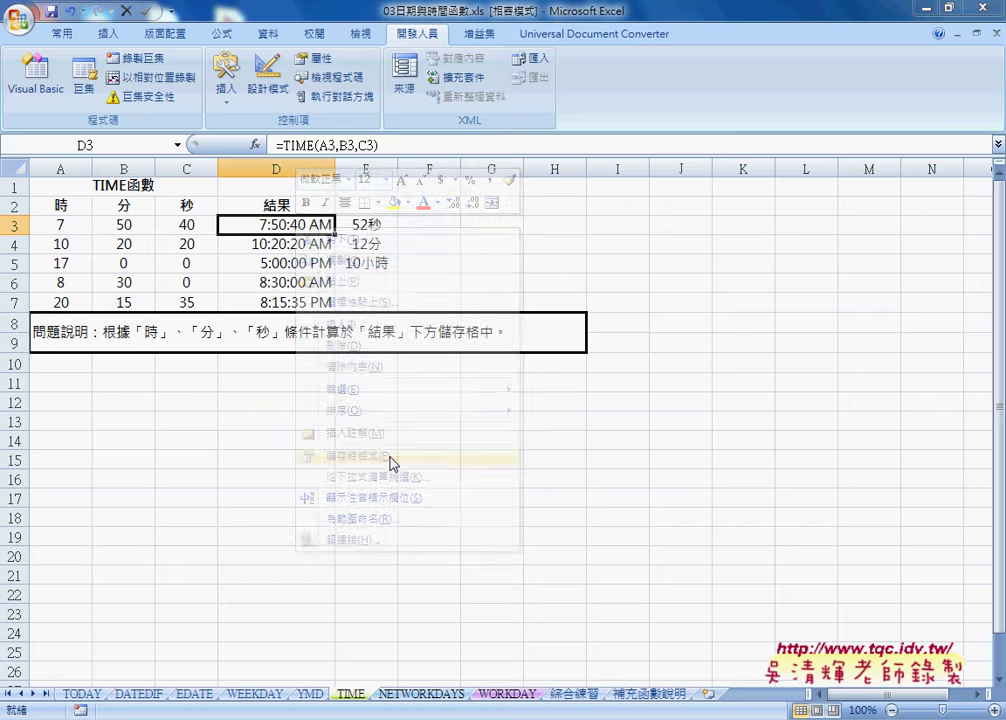
click(213, 333)
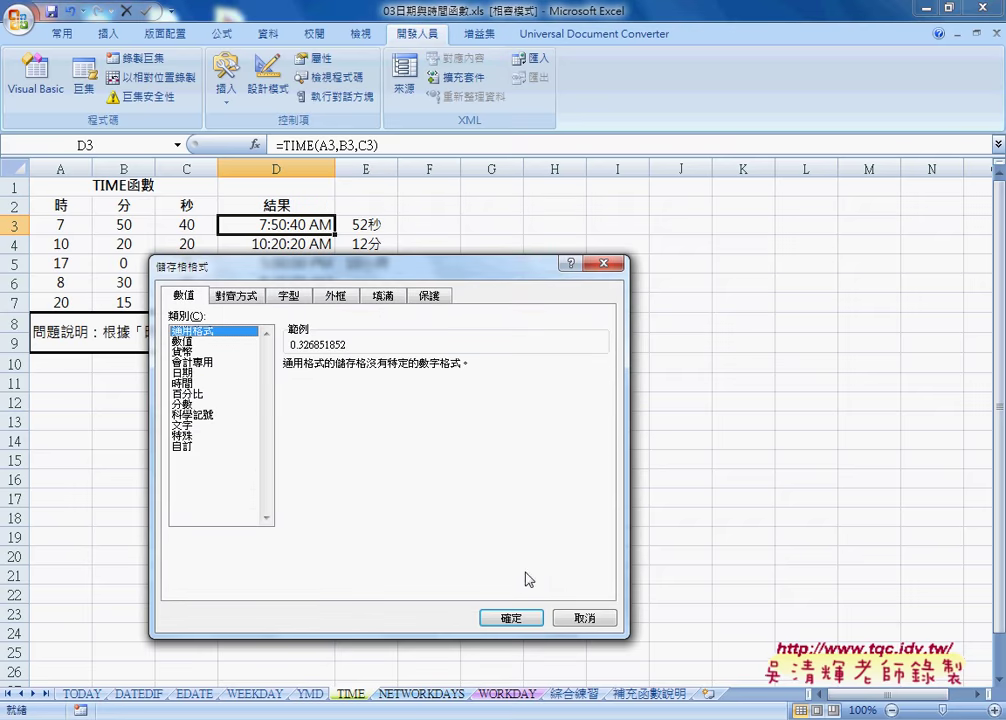
click(519, 616)
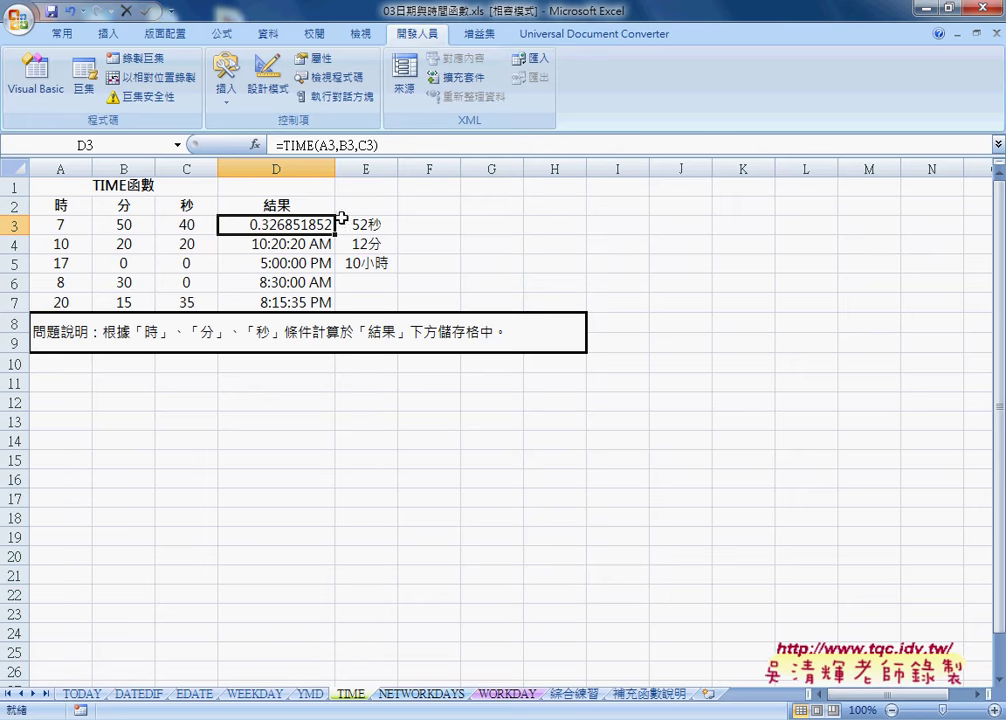
click(285, 146)
Step: Open the TIME function help and highlight its 0 to 0.99999999 return range
click(257, 145)
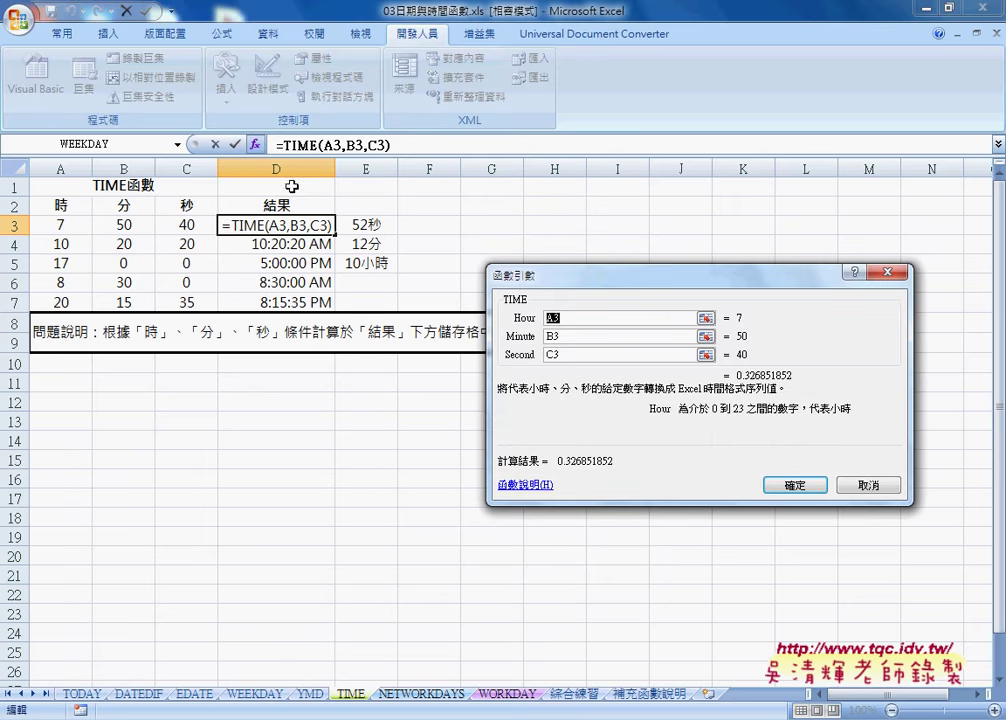
click(521, 486)
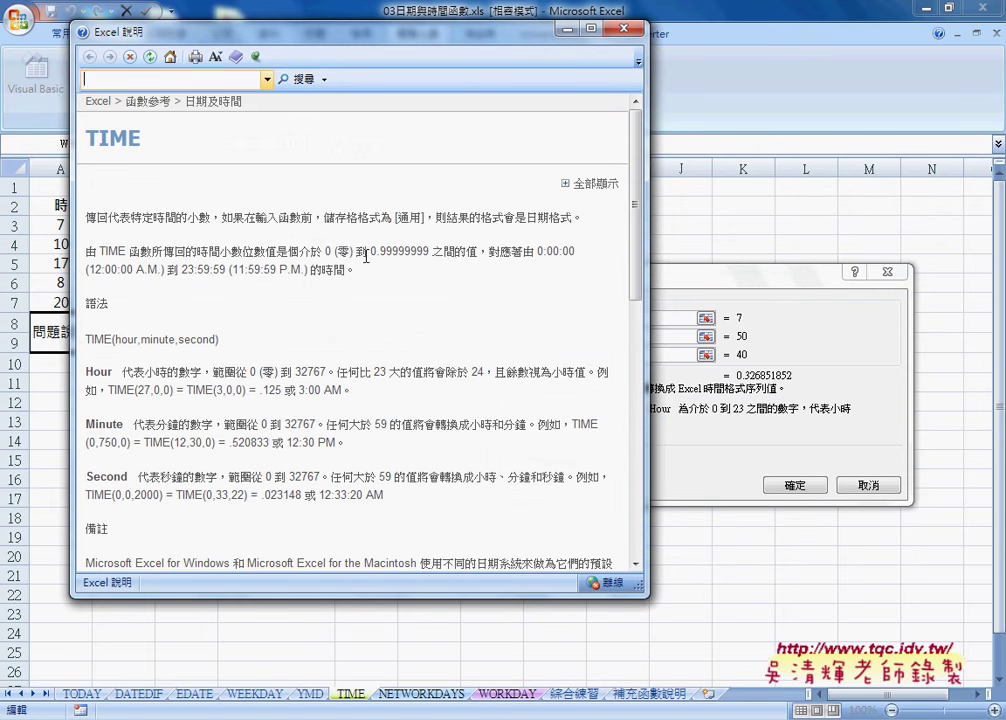
double_click(330, 251)
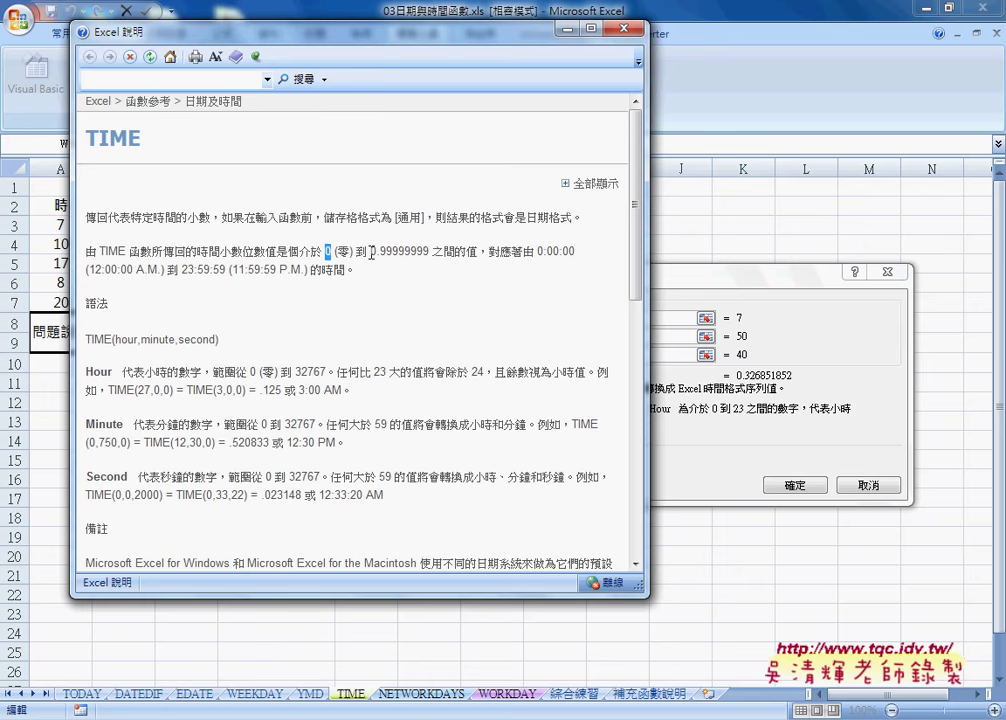
drag(371, 251, 428, 252)
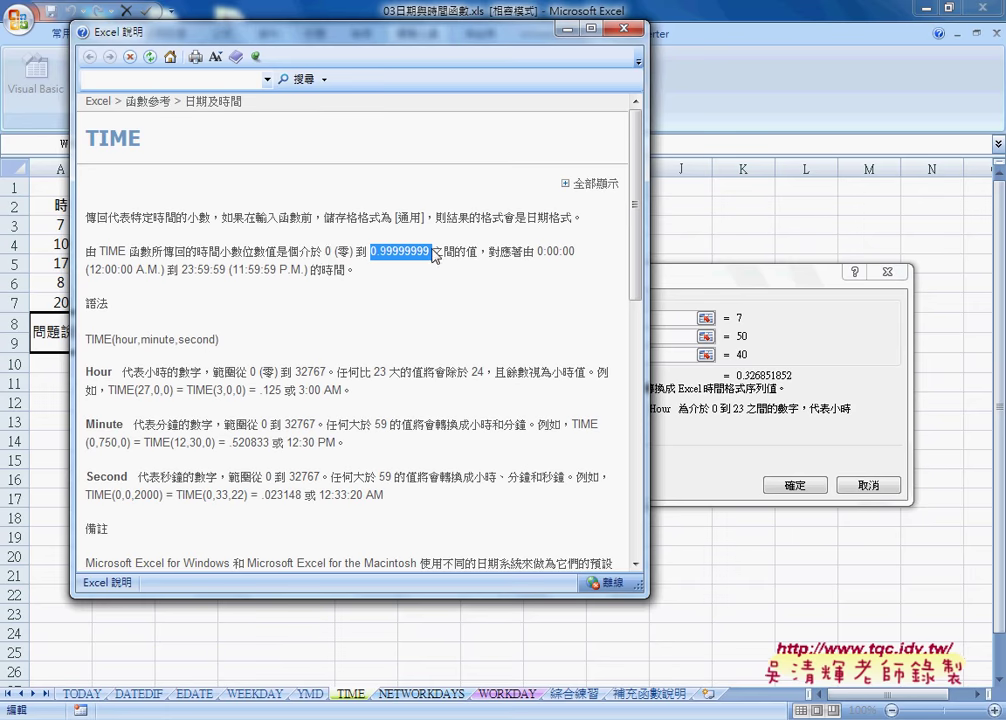
click(330, 250)
double_click(330, 251)
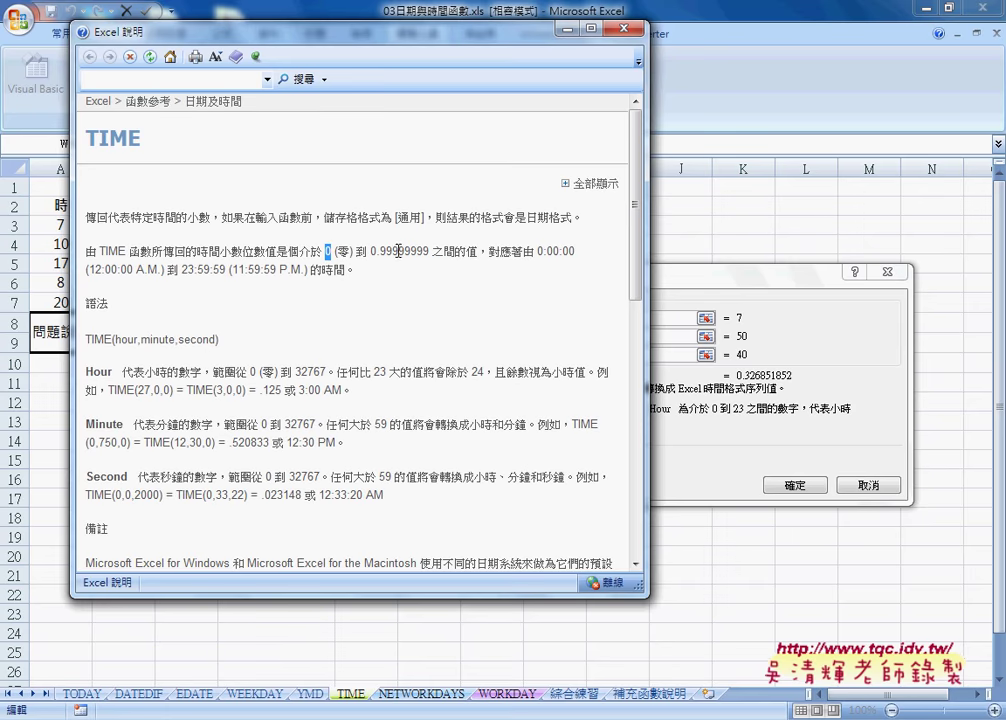
double_click(388, 252)
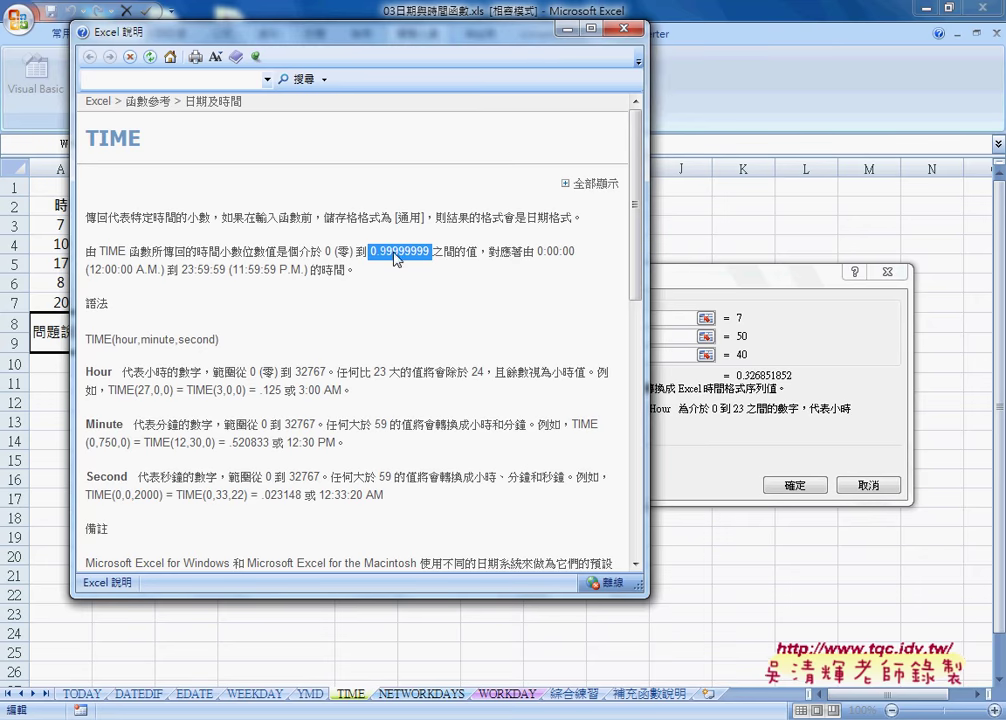
Step: Close the help and format D3 with the 1:30:55 PM time format
click(490, 15)
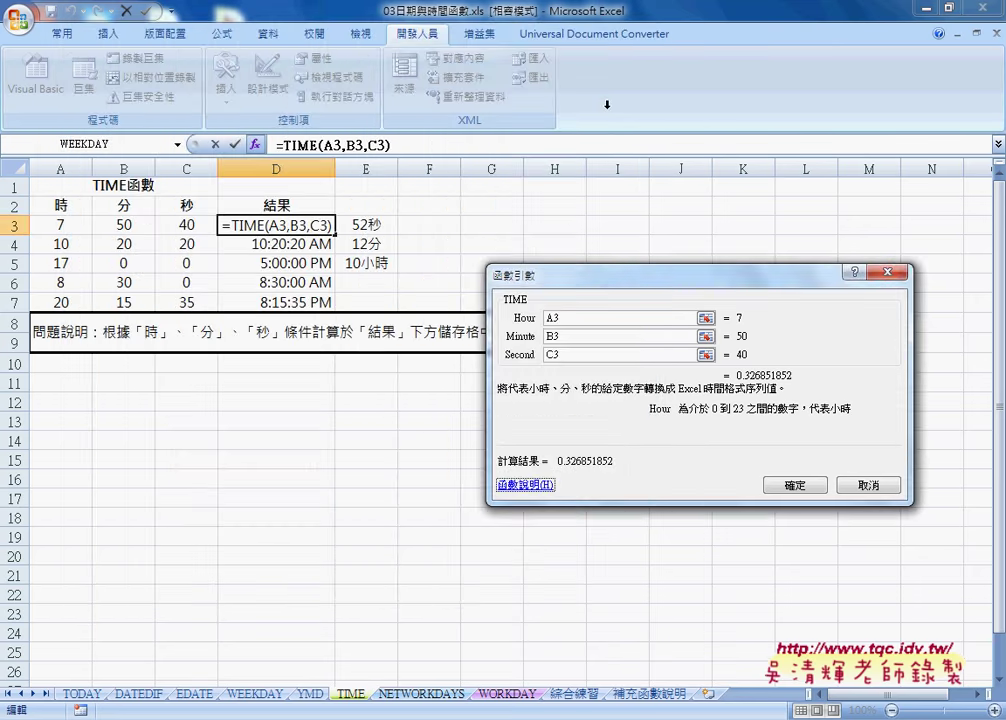
click(790, 486)
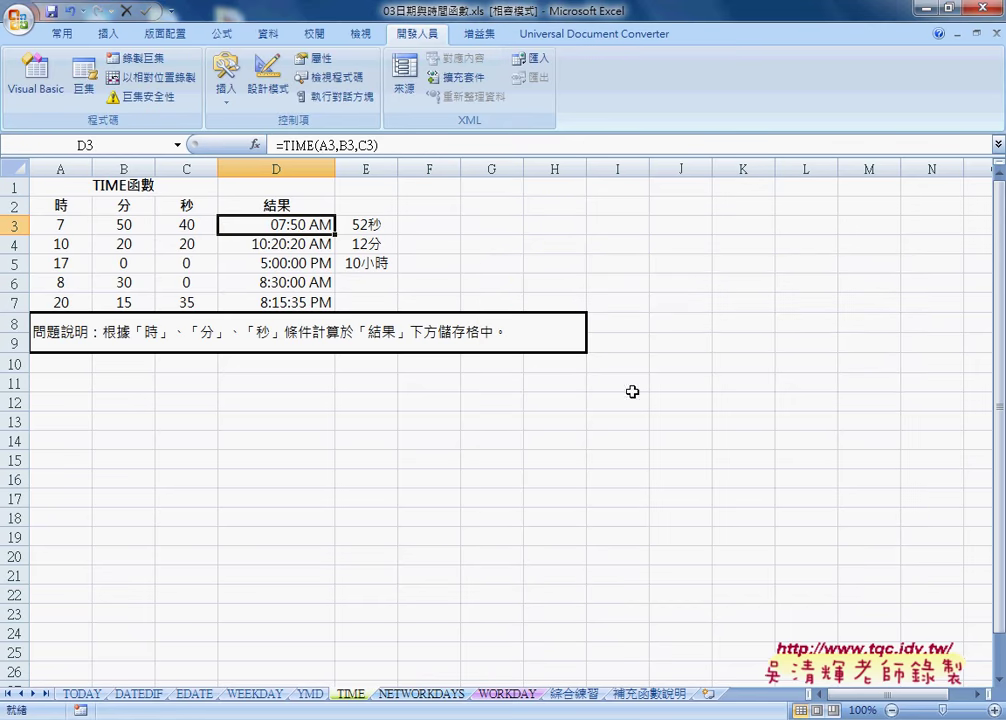
right_click(306, 229)
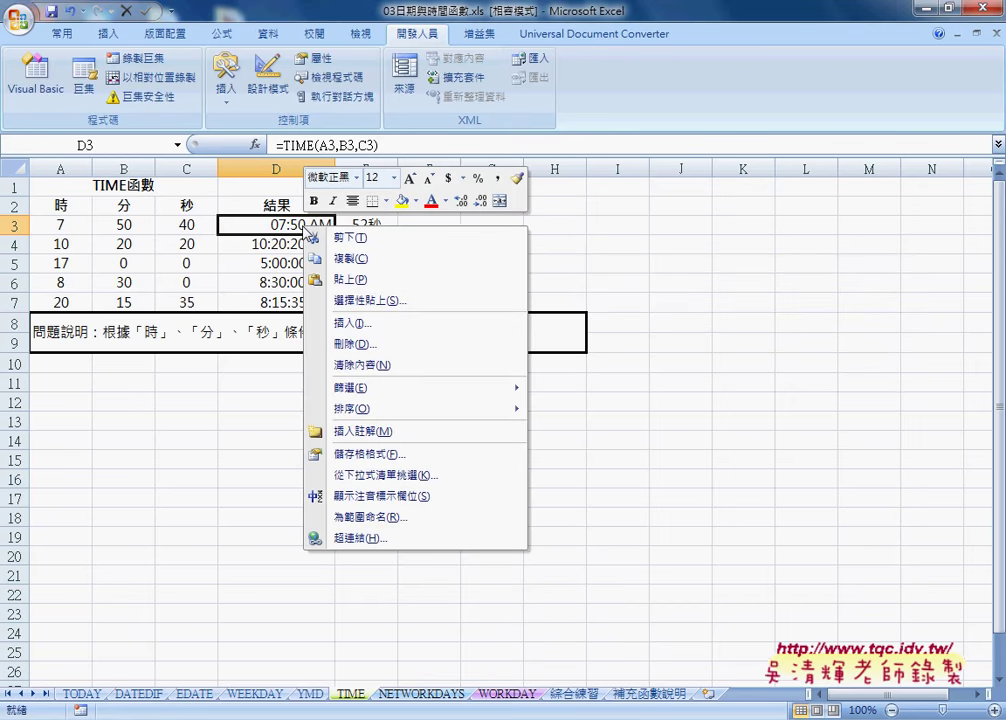
click(388, 454)
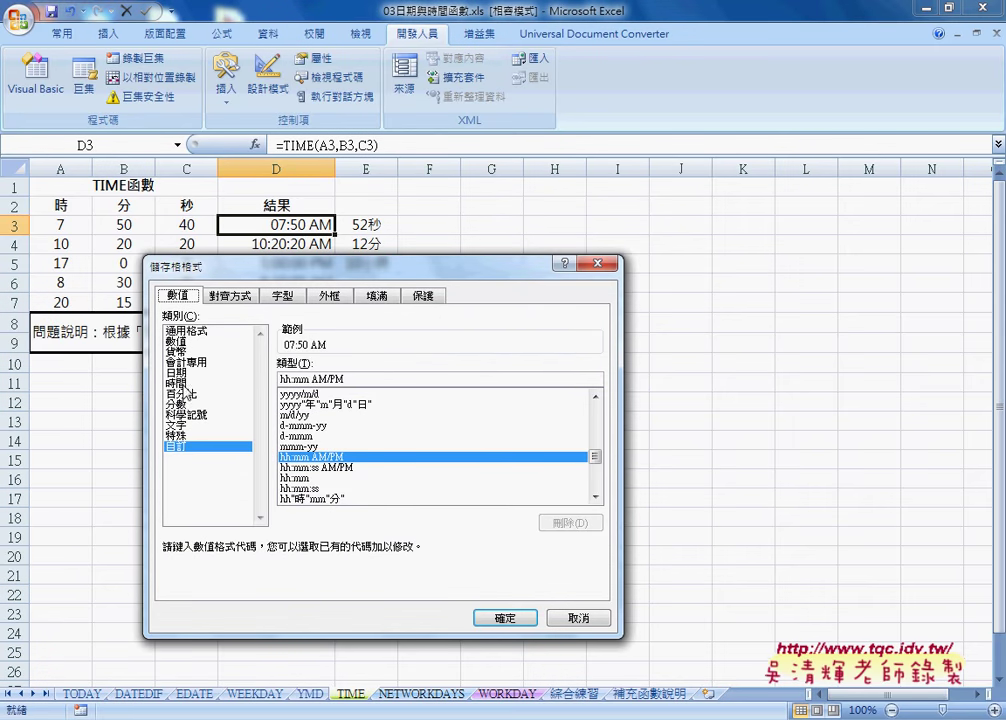
click(183, 383)
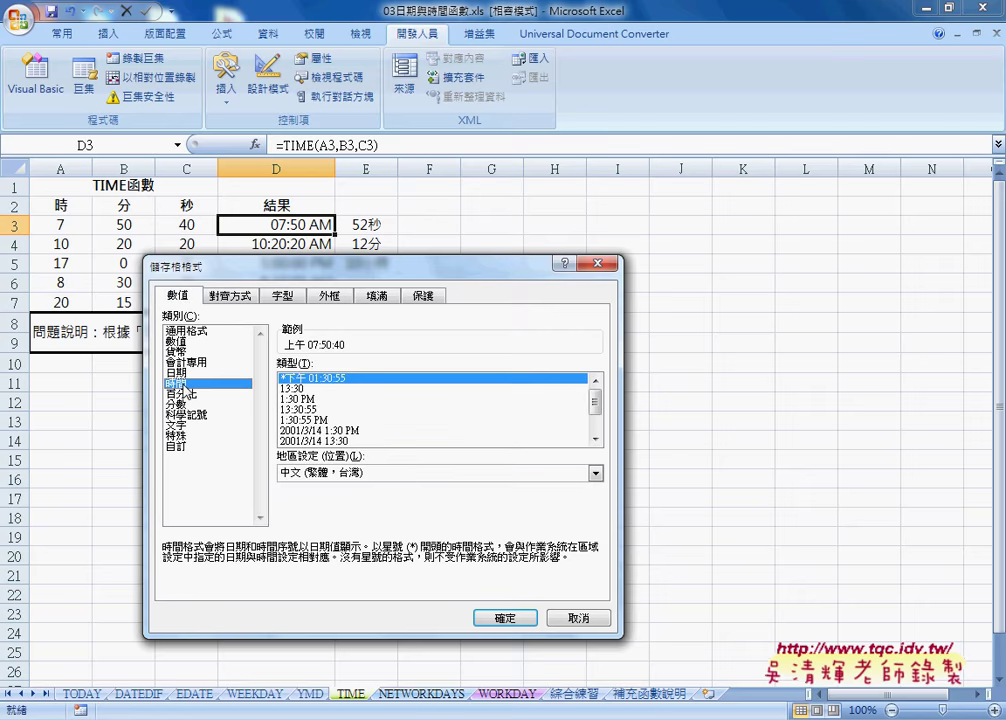
click(326, 421)
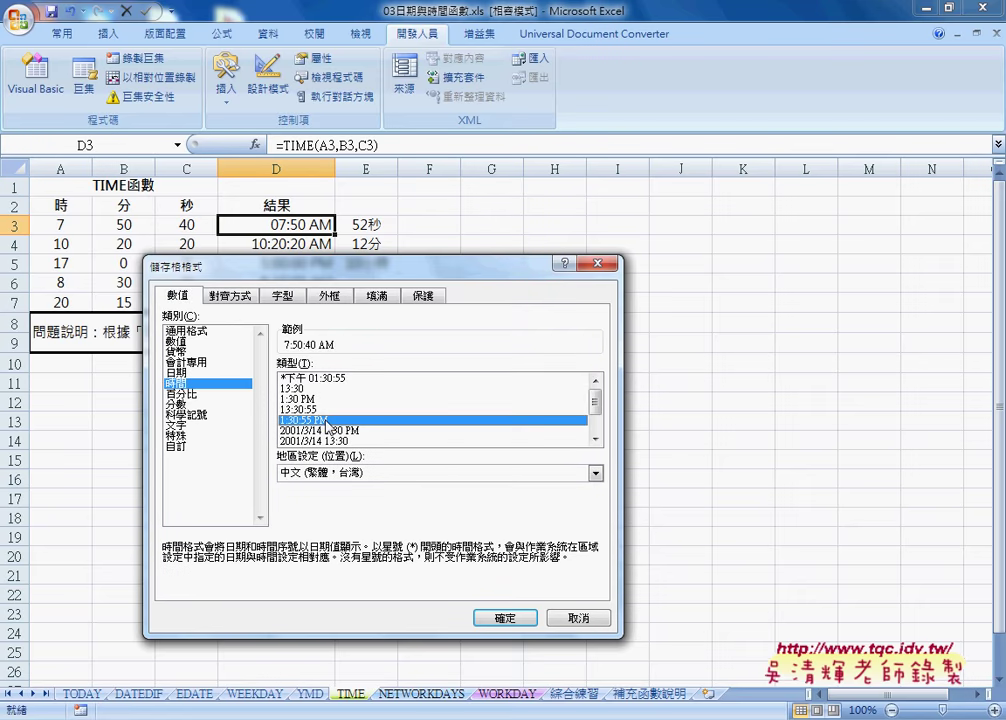
click(505, 618)
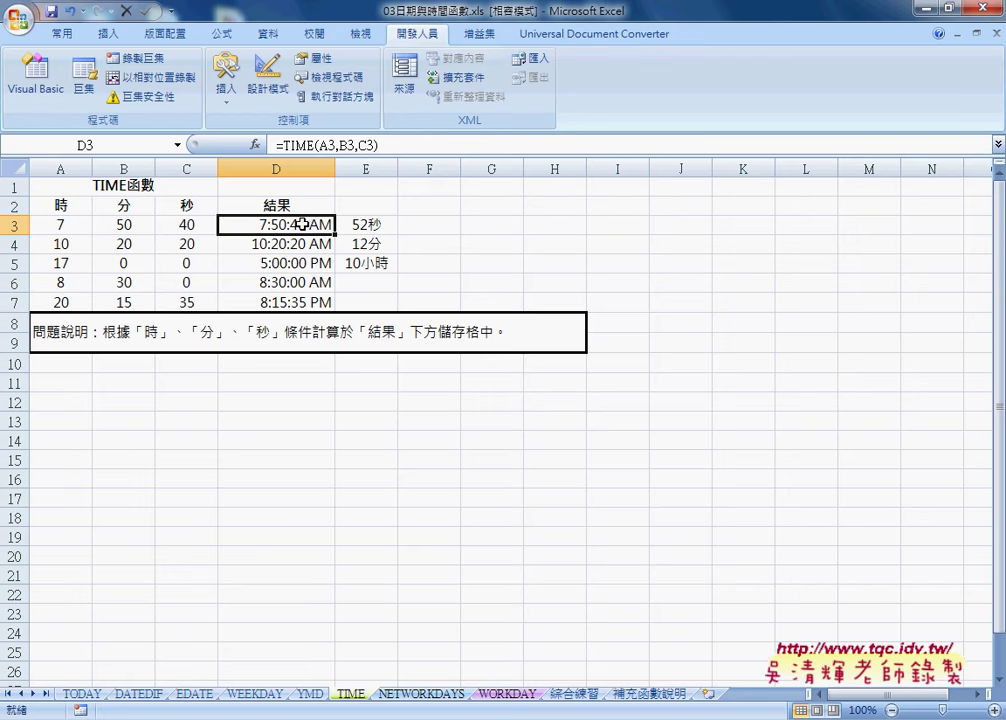
Step: Widen column F and review the 12分 and 10小時 values in E4 and E5
click(418, 224)
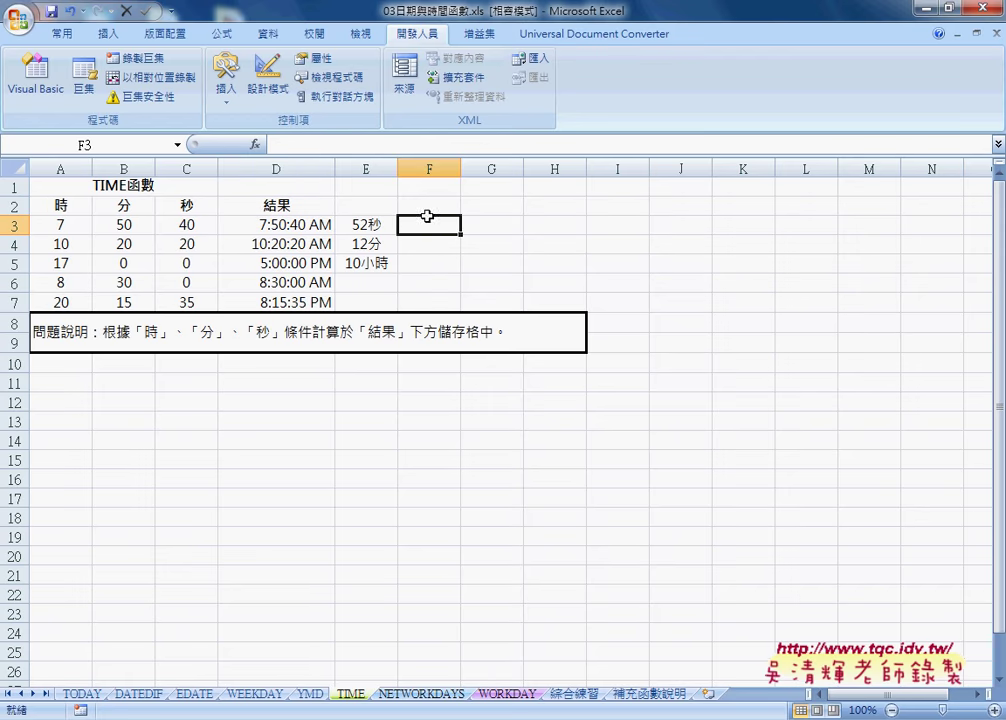
drag(460, 169, 567, 169)
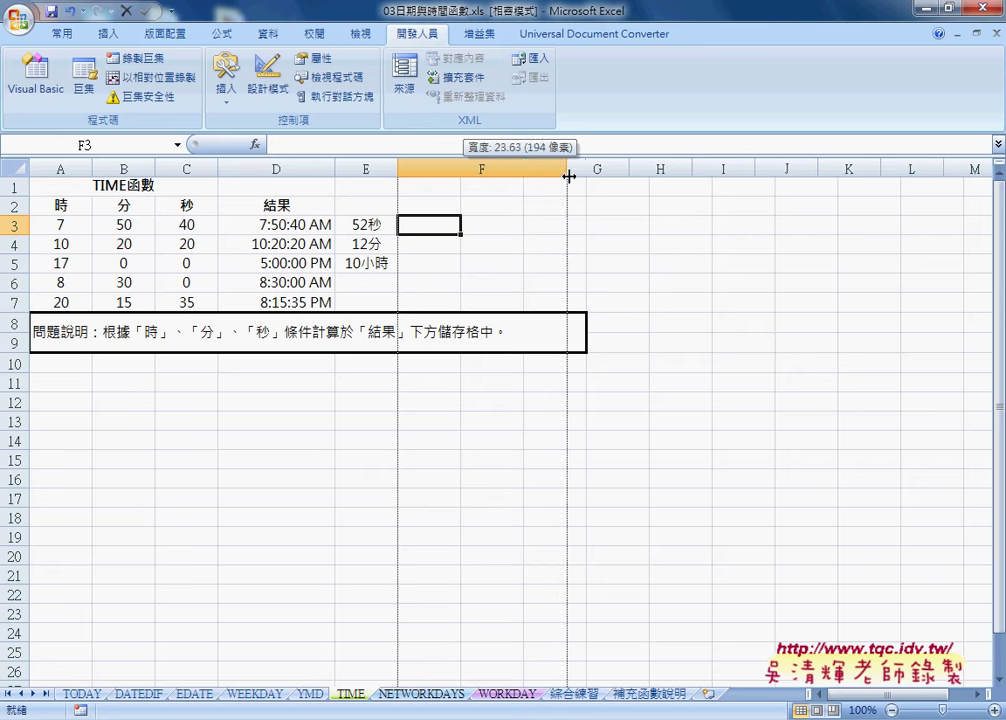
click(366, 245)
click(465, 248)
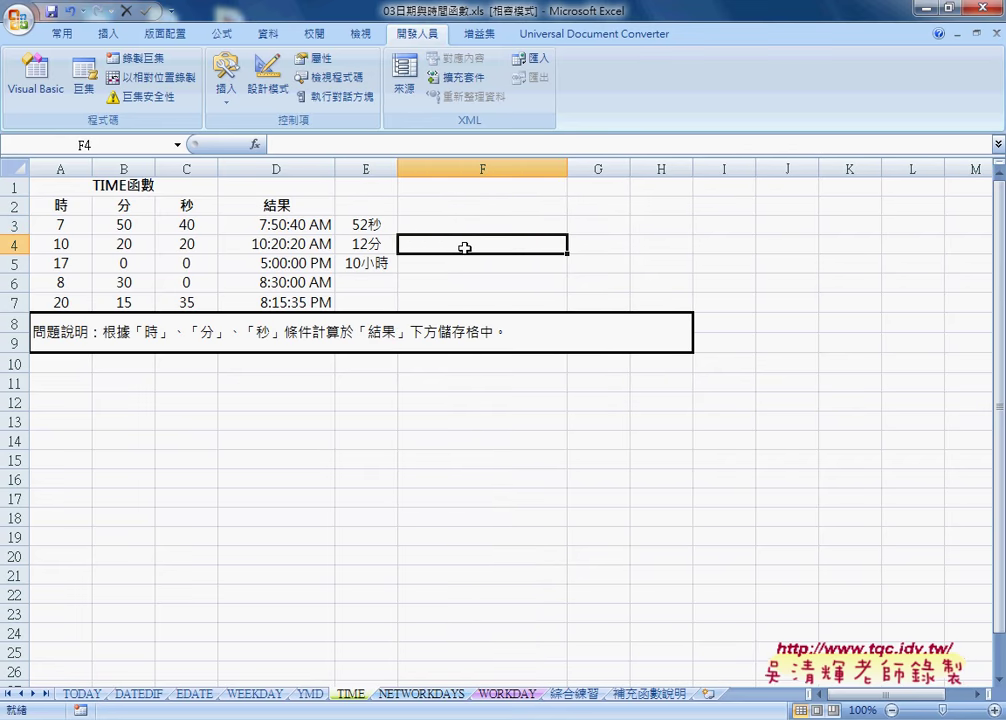
click(364, 263)
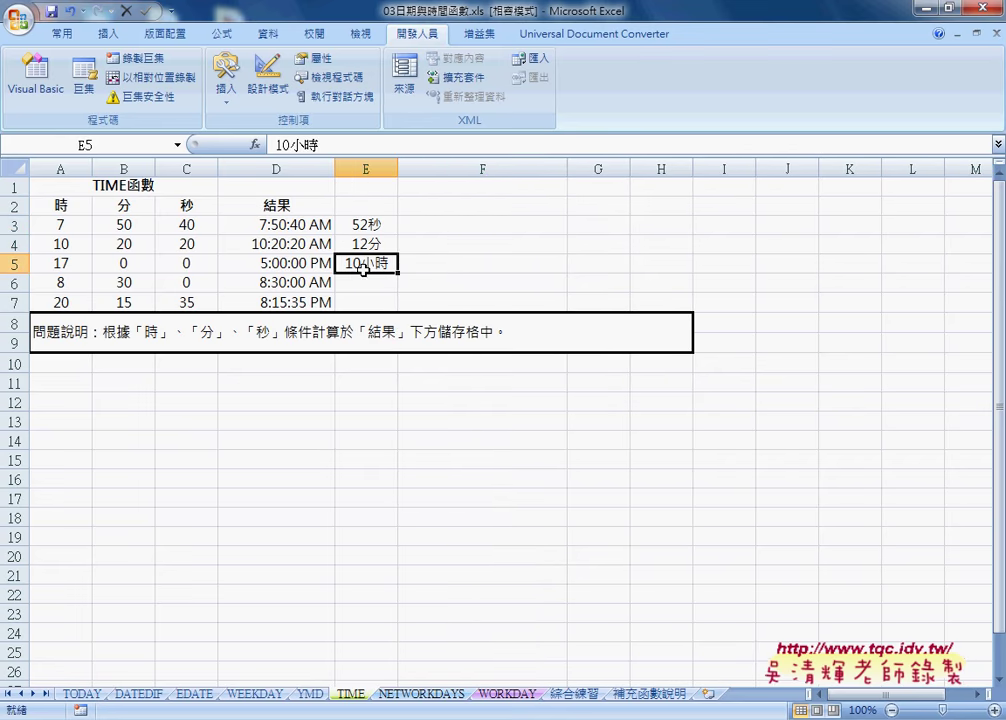
click(470, 270)
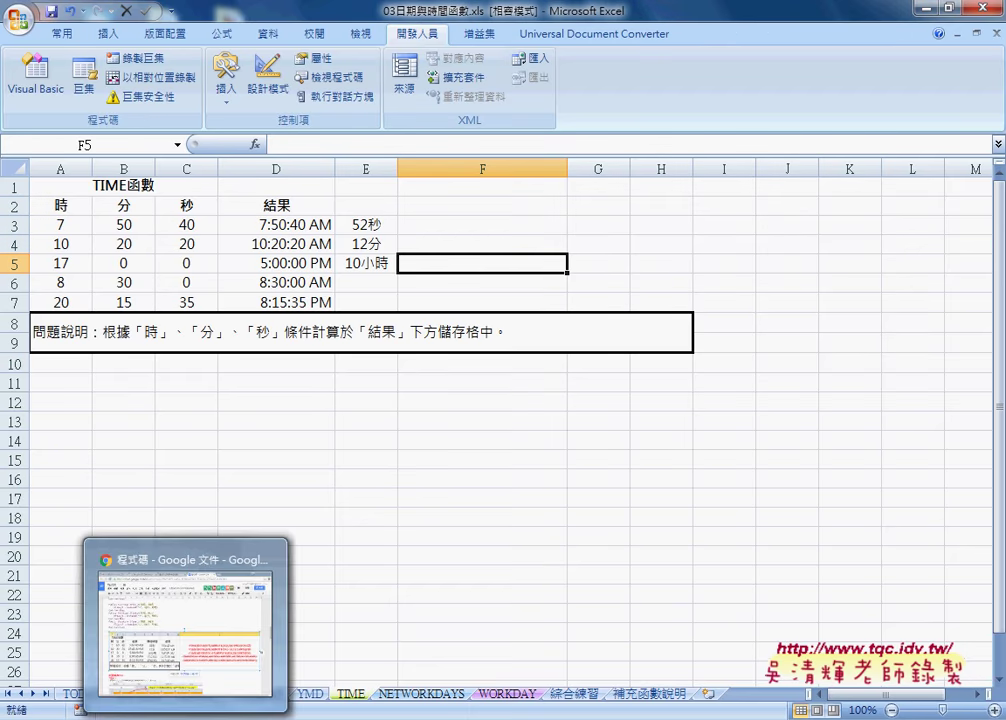
click(220, 668)
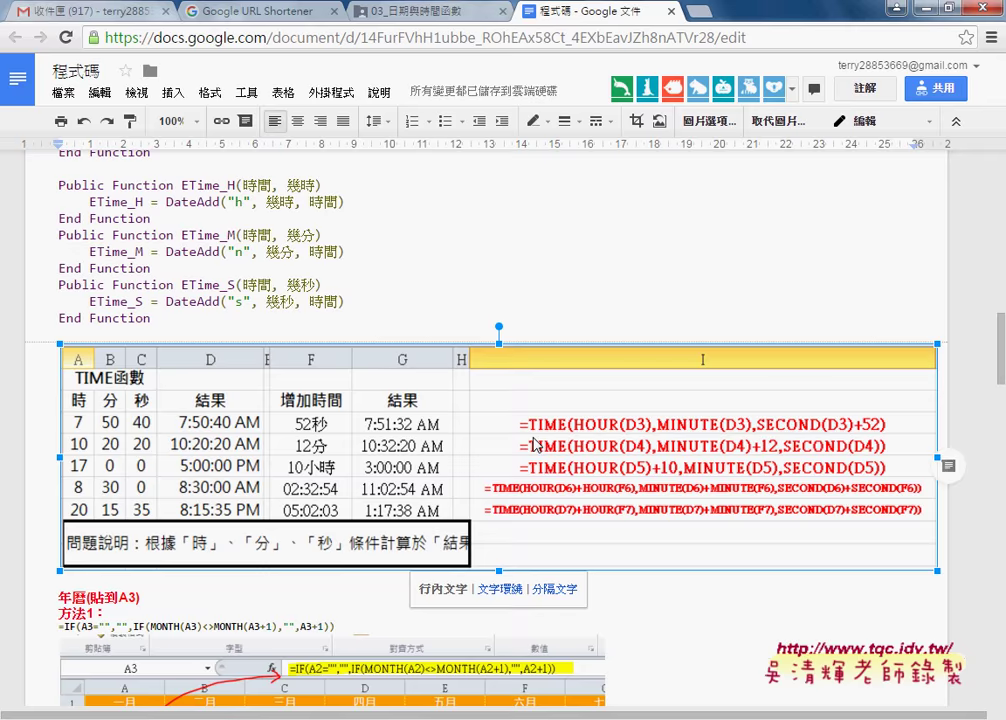
Step: Select the ETime_H through ETime_S function code in the 程式碼 document and return to Excel
scroll(437, 498, down, 3)
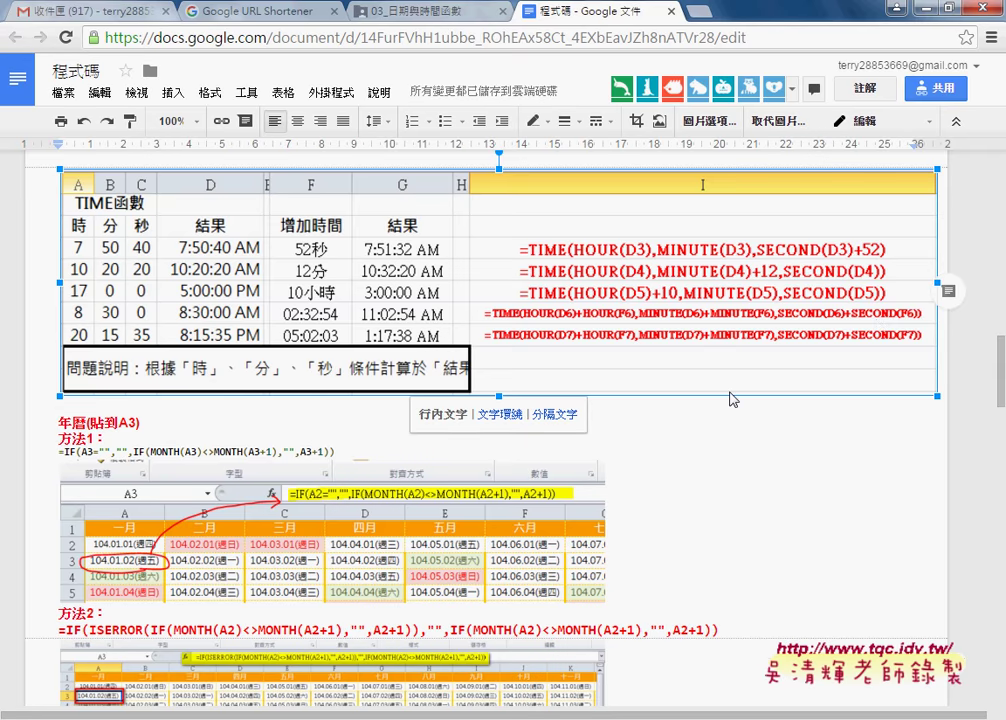
scroll(800, 360, up, 1)
scroll(760, 380, up, 2)
scroll(727, 392, up, 1)
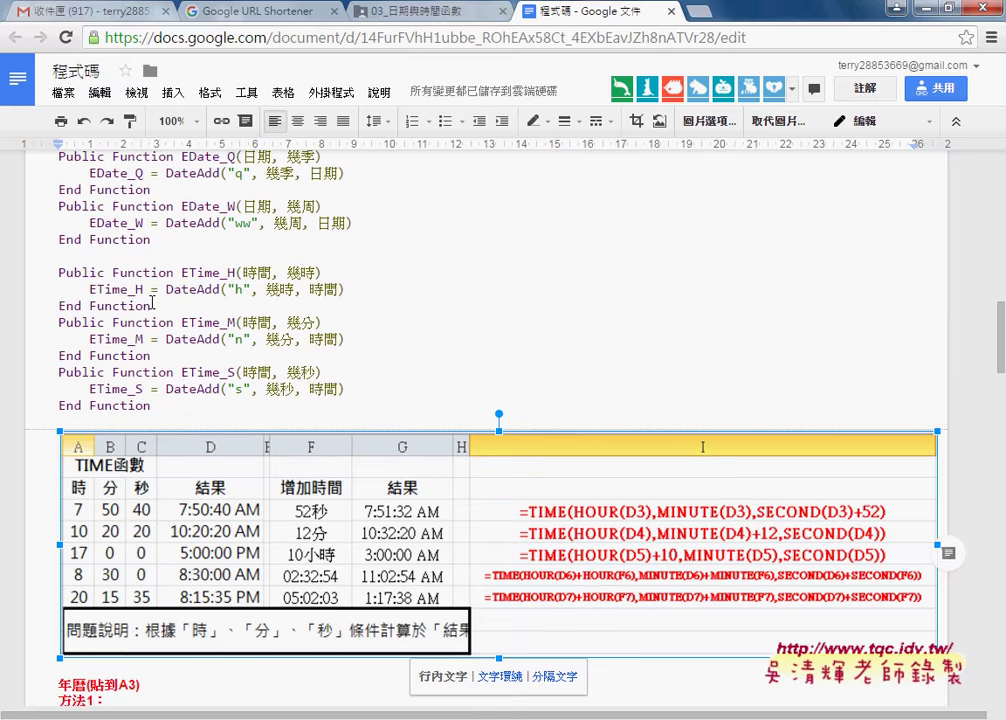
drag(60, 272, 328, 272)
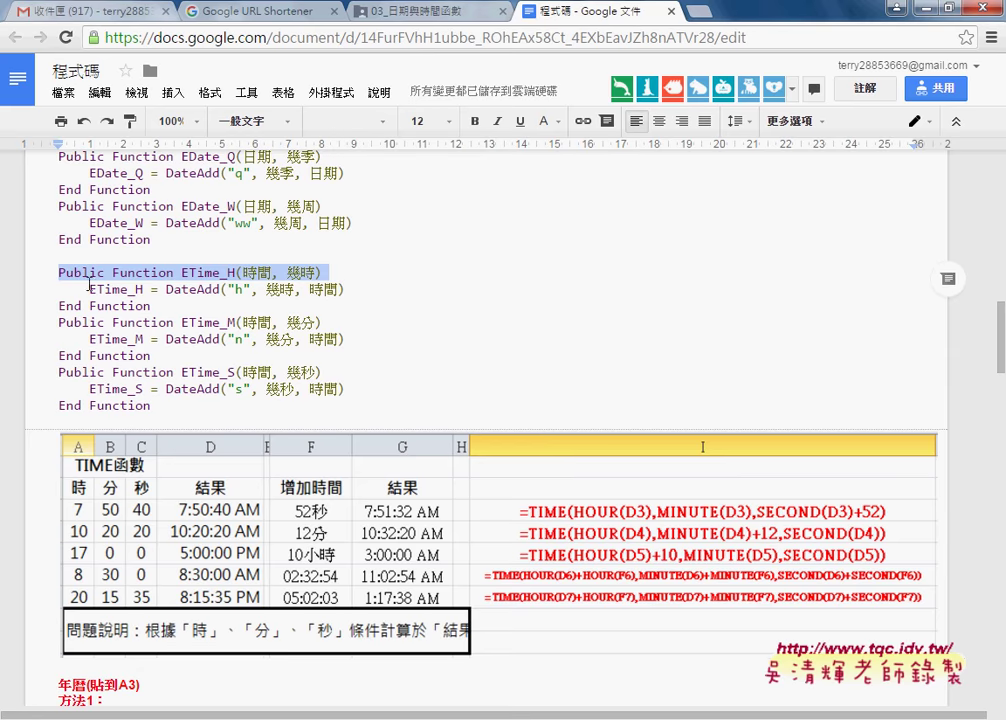
drag(165, 290, 249, 290)
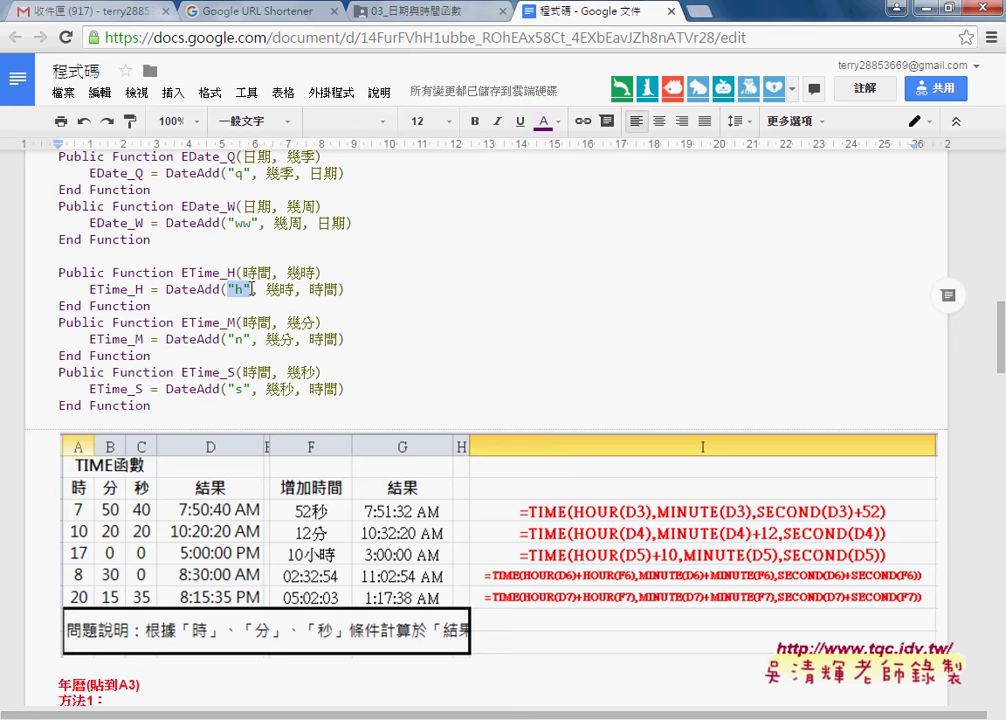
drag(151, 405, 53, 269)
key(ctrl+c)
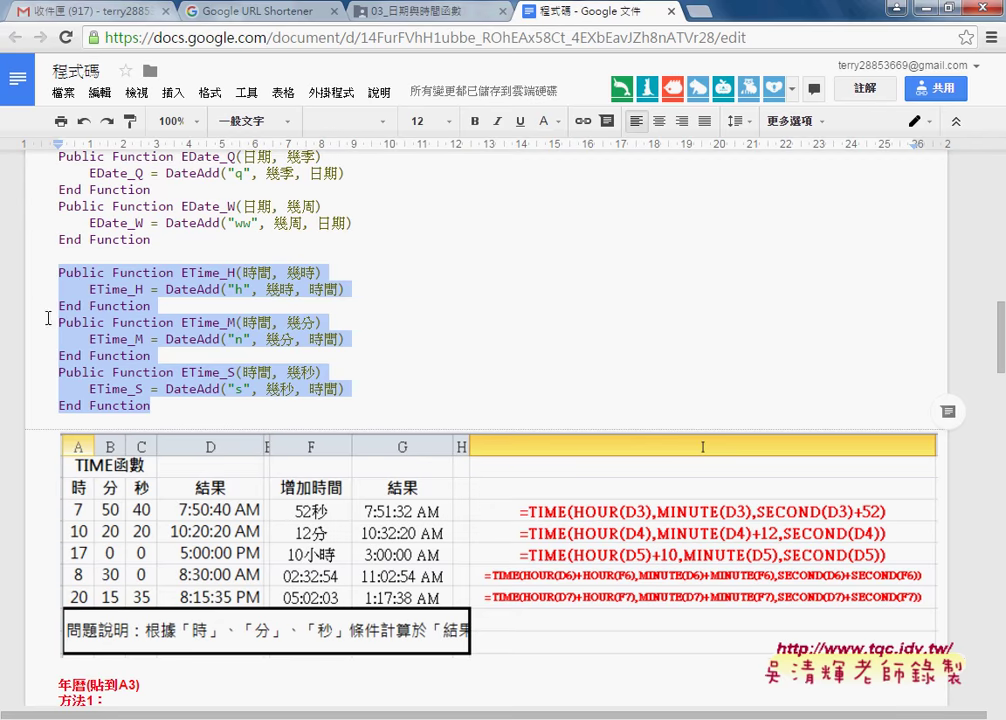
key(alt+Tab)
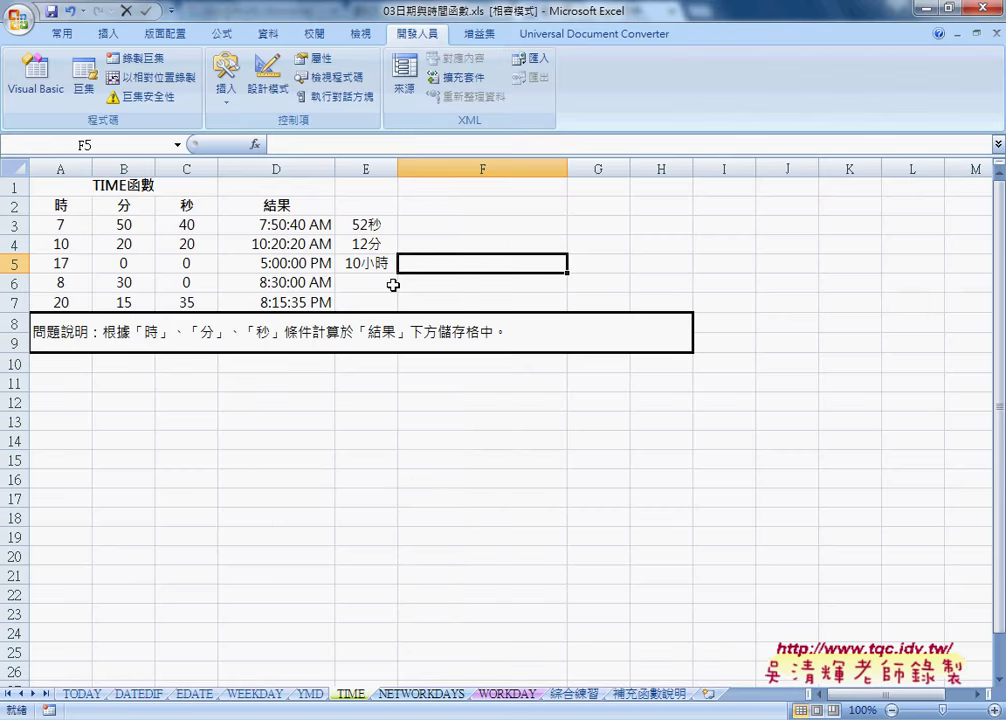
Step: Paste the ETime_H, ETime_M and ETime_S functions into Module1 below EDate_W, then close the VBA editor
click(32, 88)
click(287, 454)
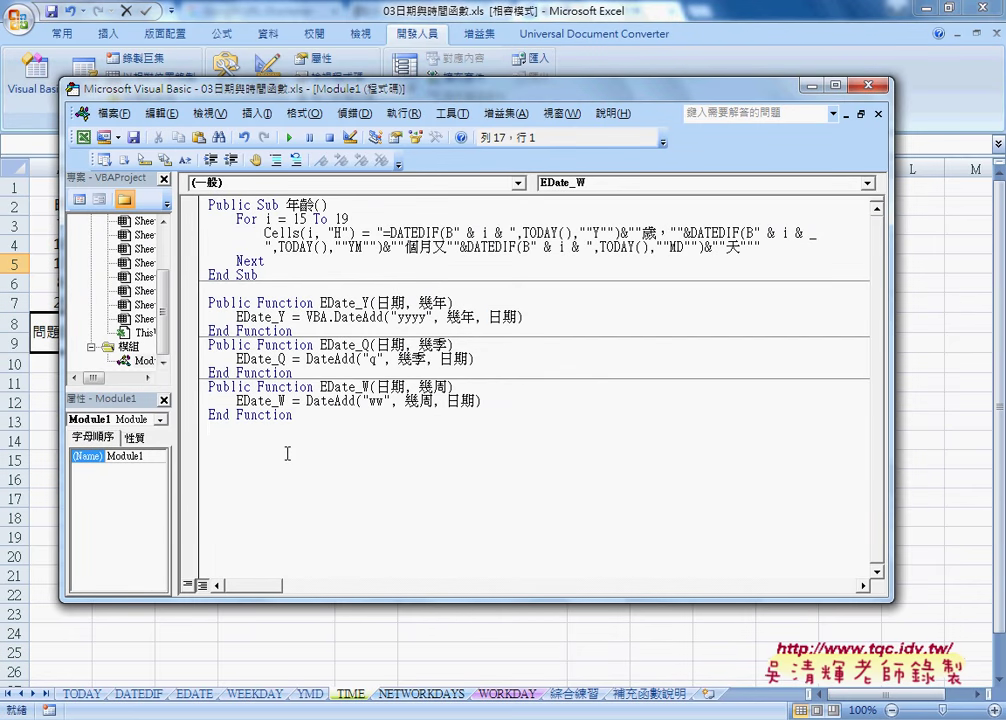
key(ctrl+v)
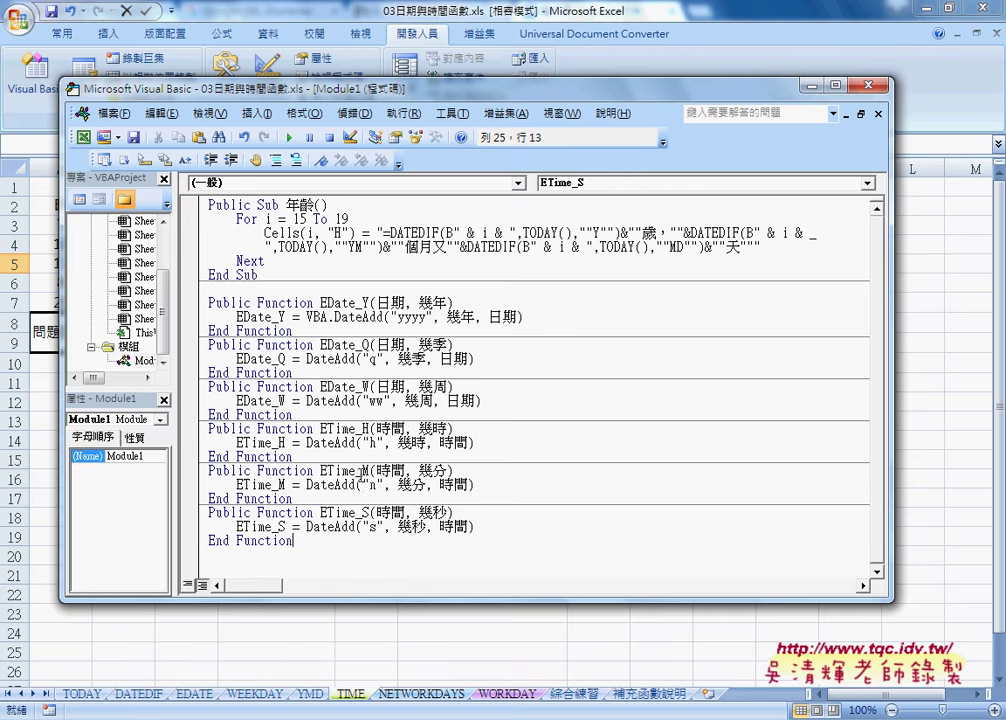
key(alt+q)
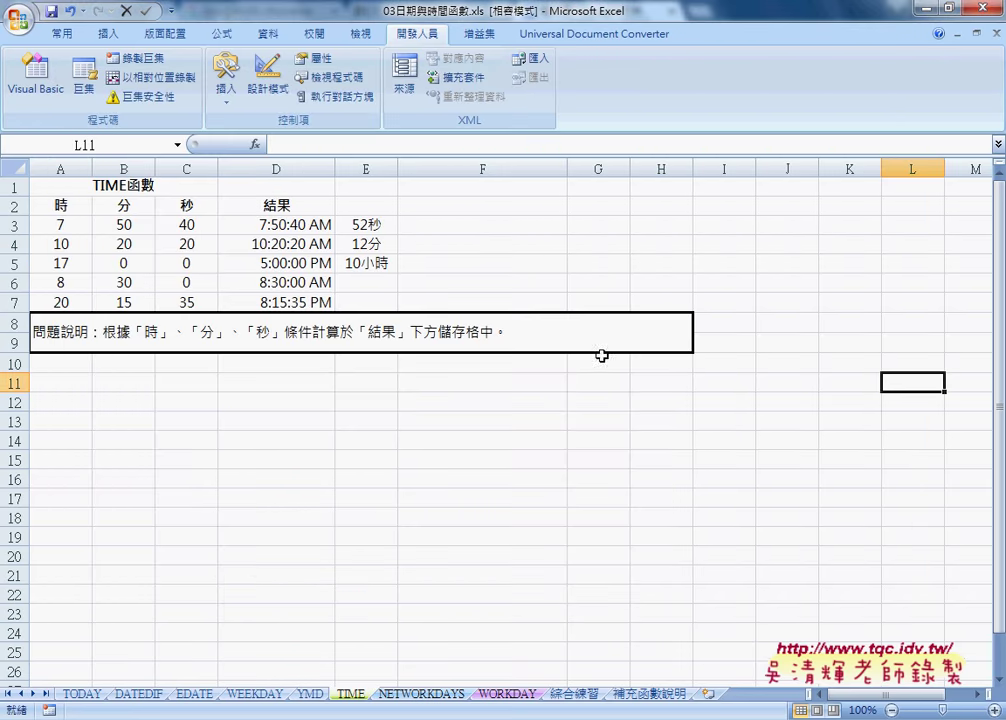
Step: Insert the user-defined function =ETime_S(D3,52) in F3, showing 0.327453704
click(455, 228)
click(256, 145)
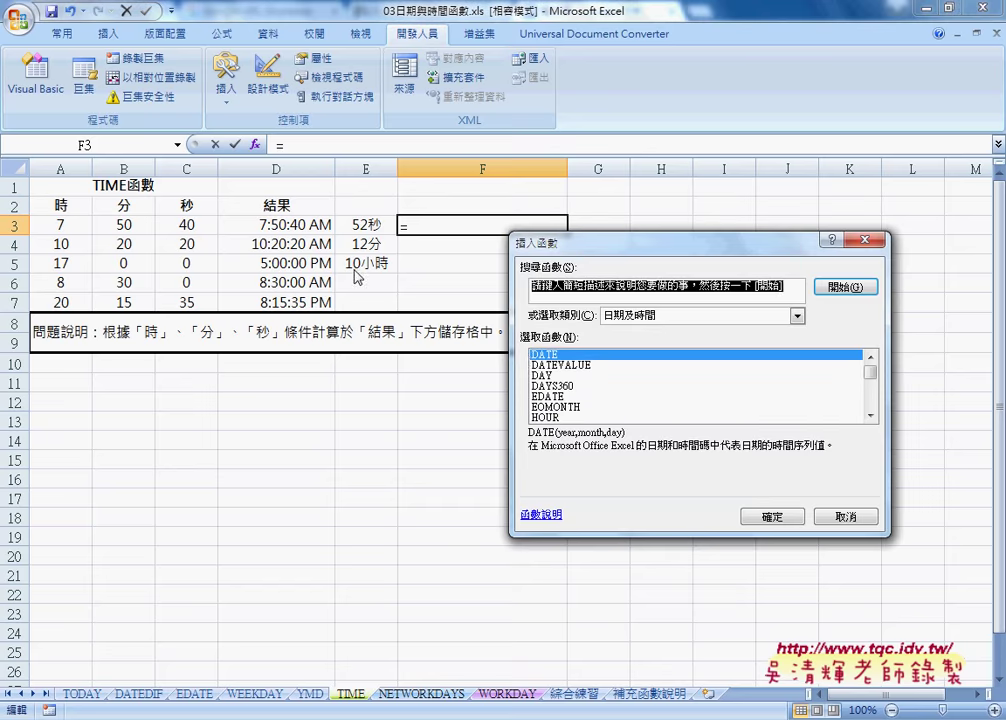
click(645, 318)
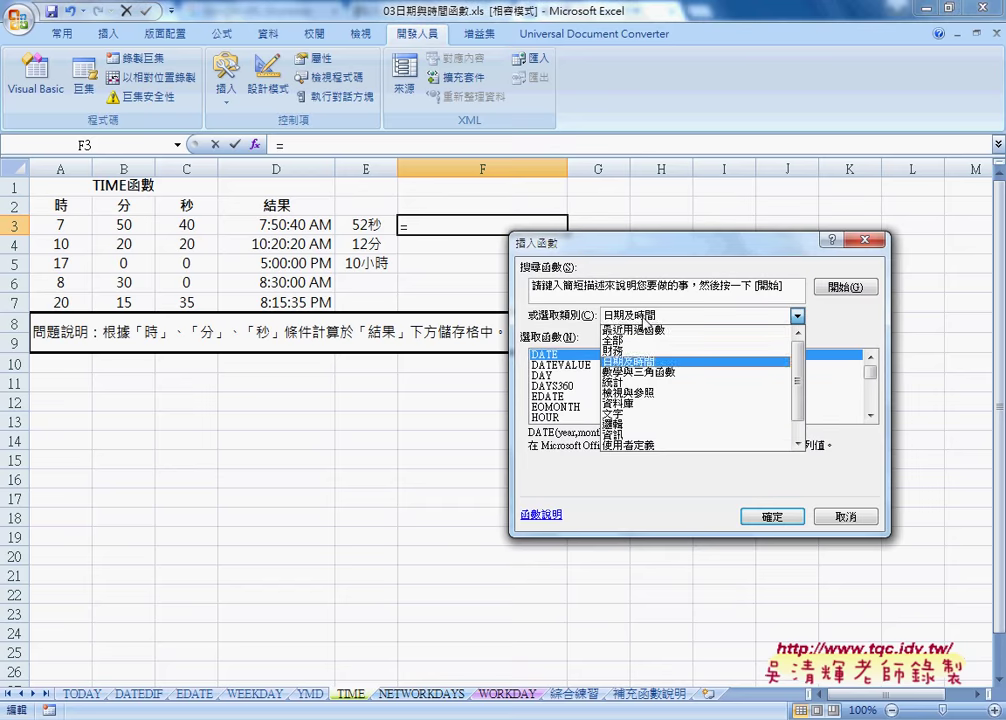
click(645, 447)
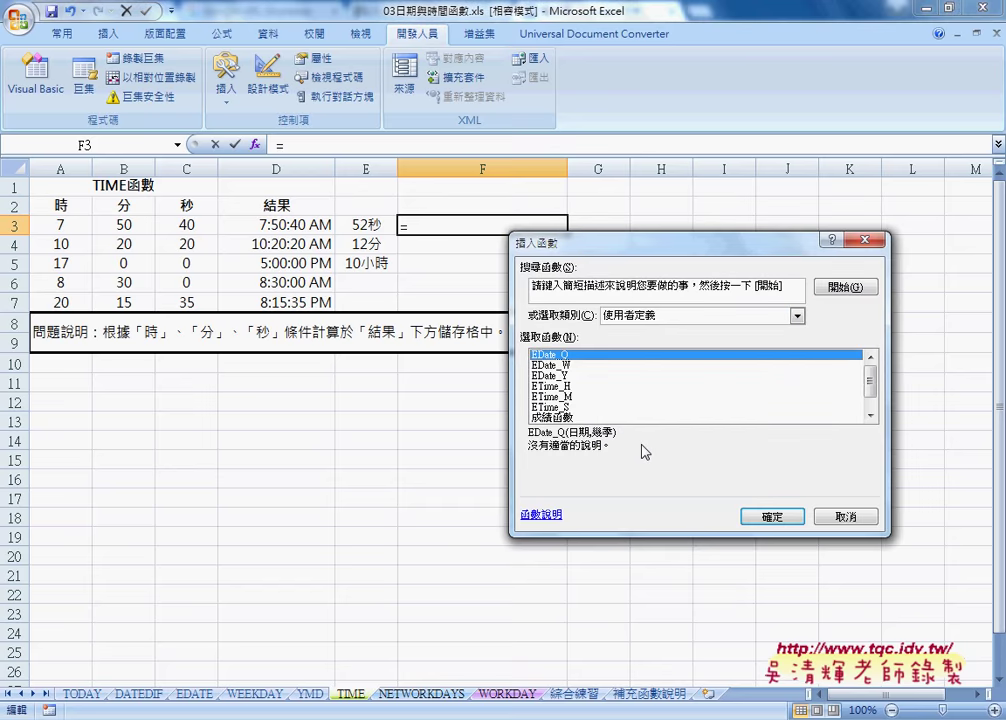
click(557, 408)
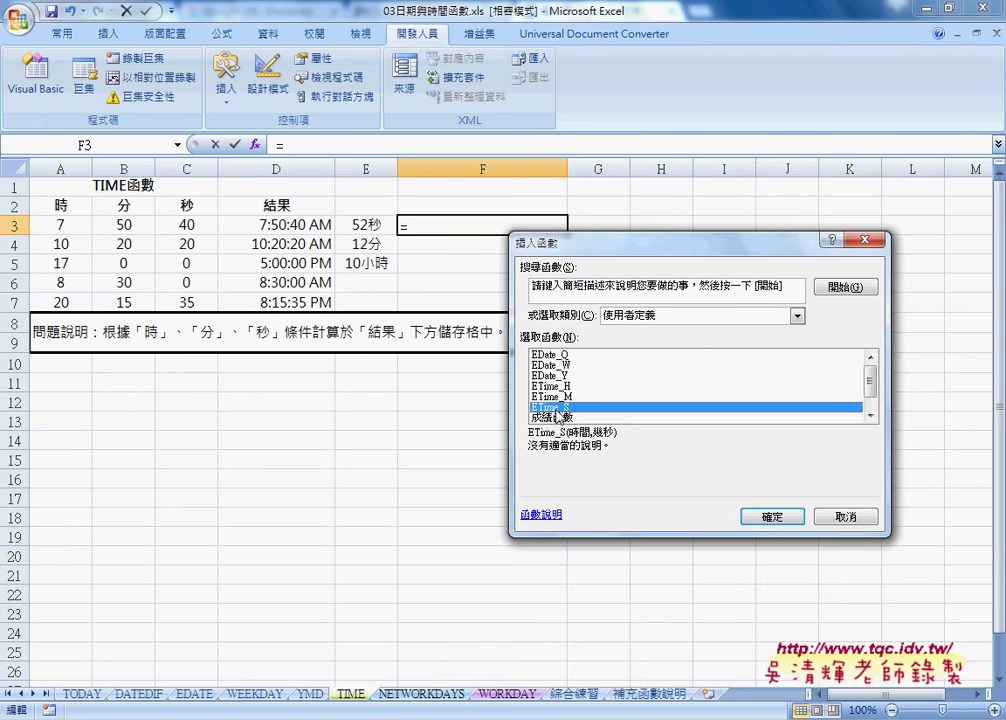
click(769, 518)
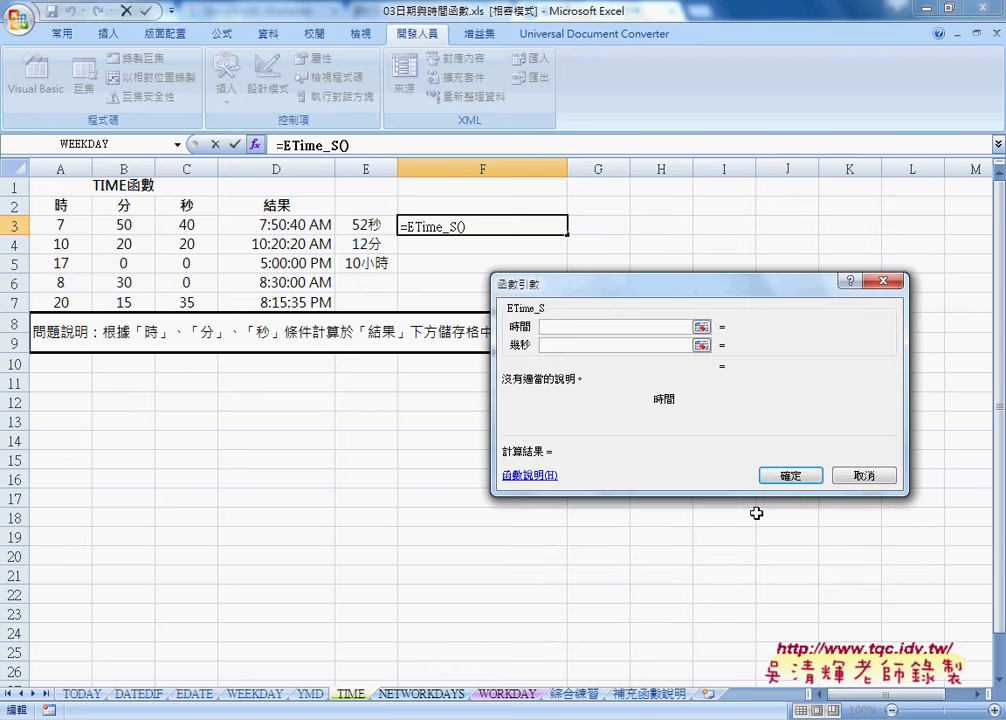
click(301, 229)
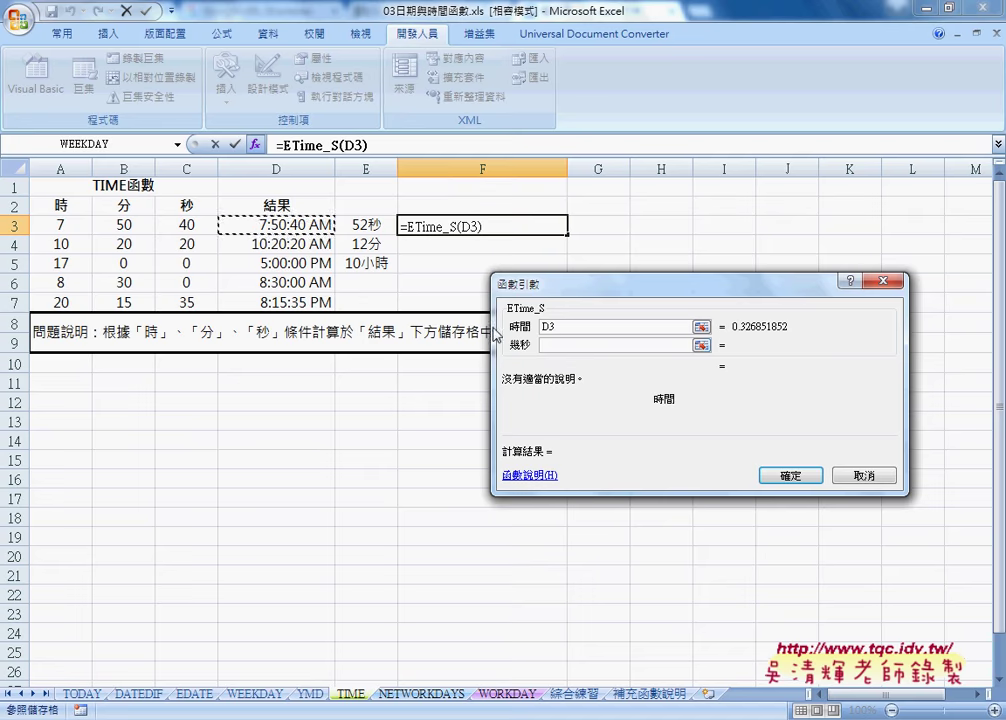
click(553, 346)
text(5)
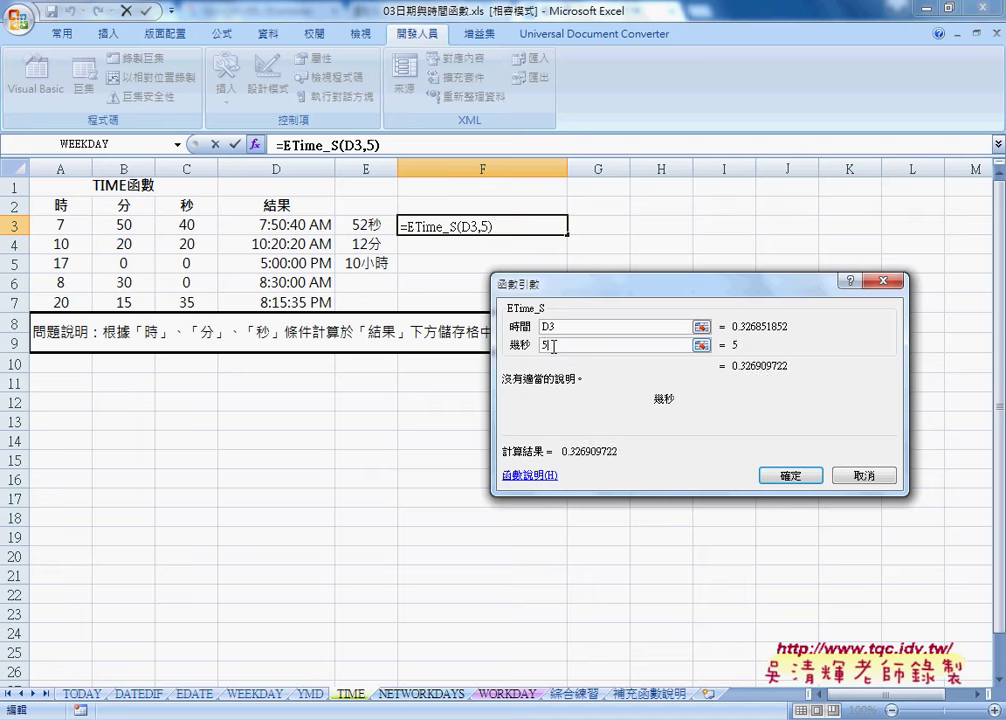
text(2)
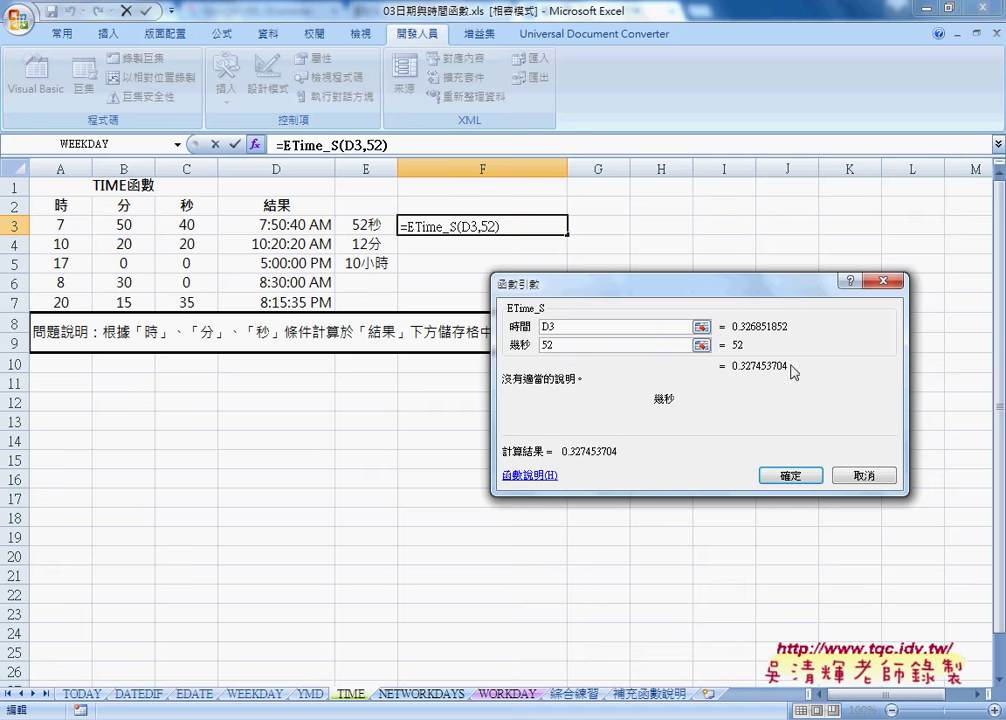
click(790, 475)
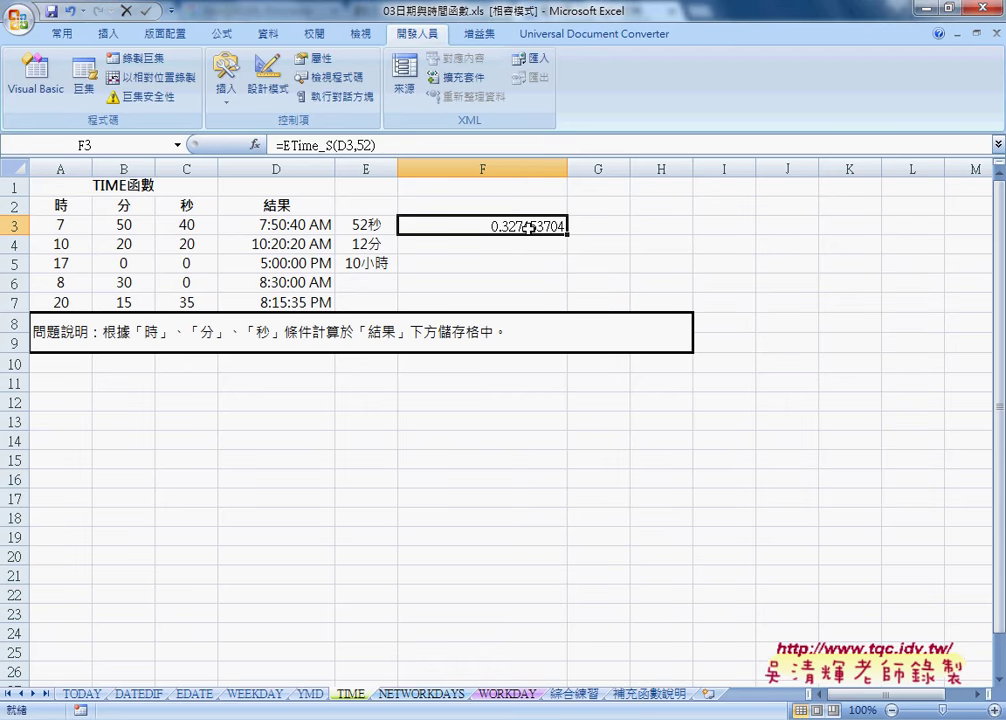
Step: Format F3:F7 with the 1:30:55 PM time format so F3 shows 7:51:32 AM
drag(530, 226, 528, 300)
right_click(510, 268)
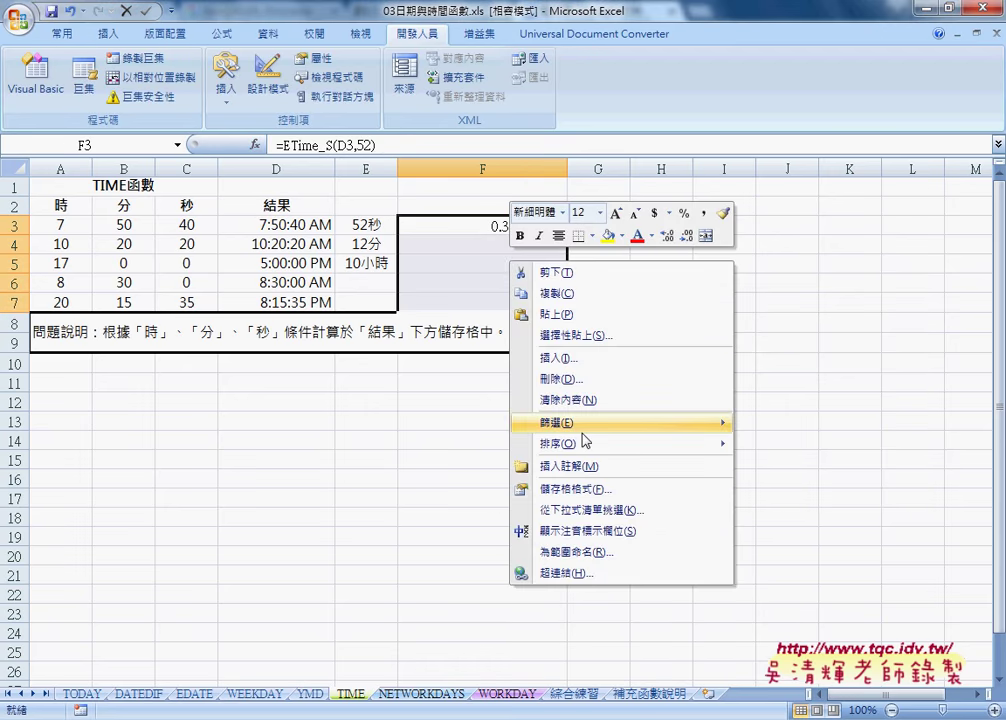
click(579, 489)
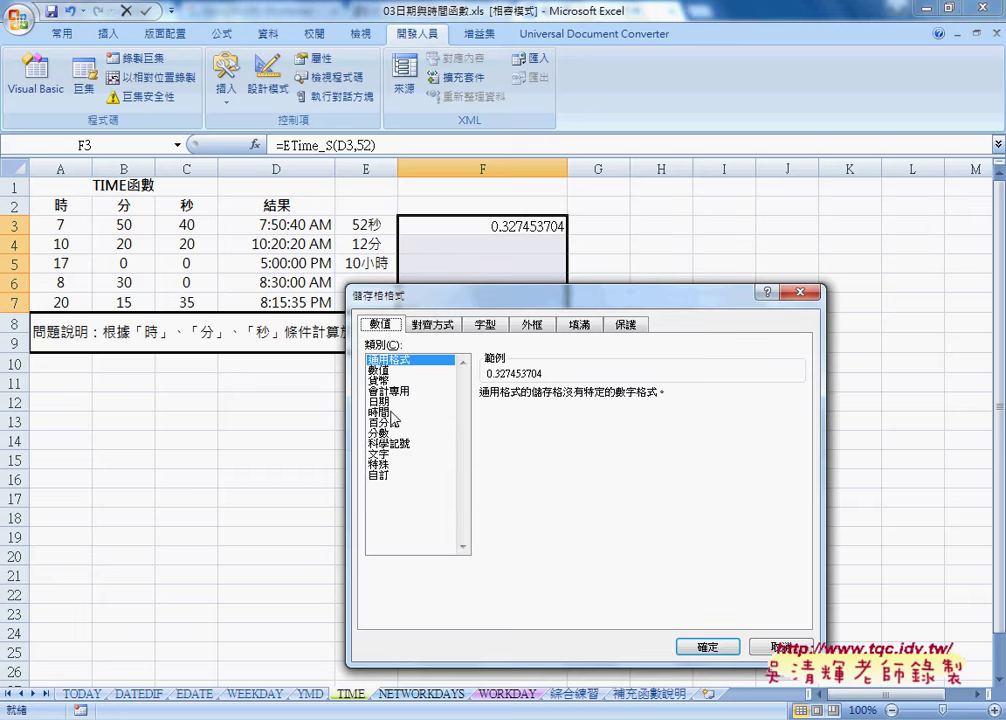
click(382, 412)
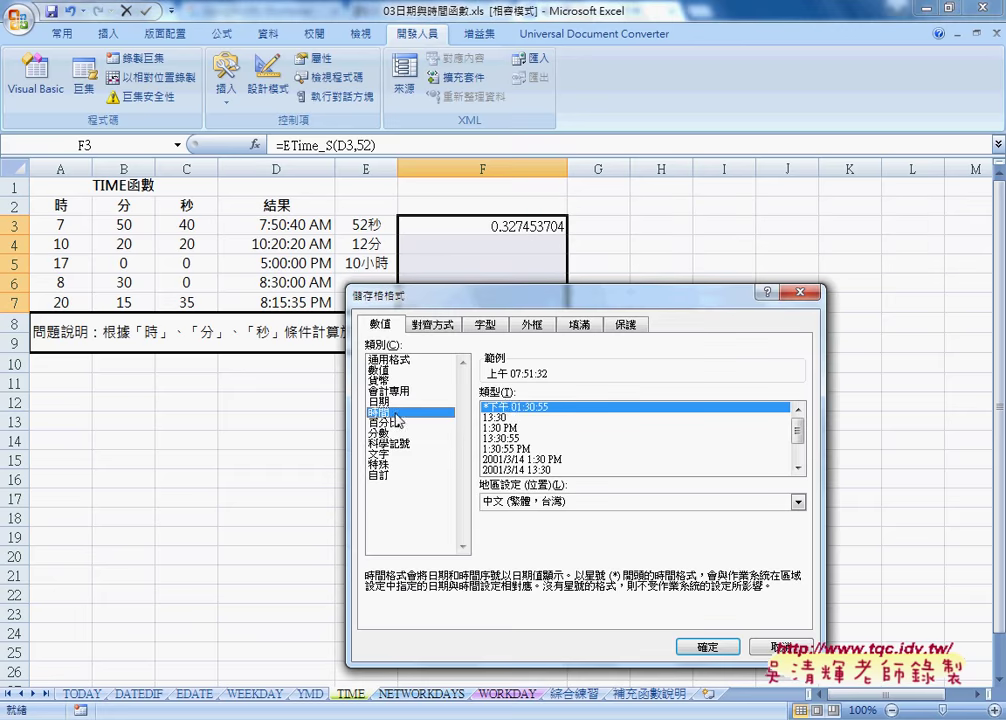
click(525, 449)
click(708, 647)
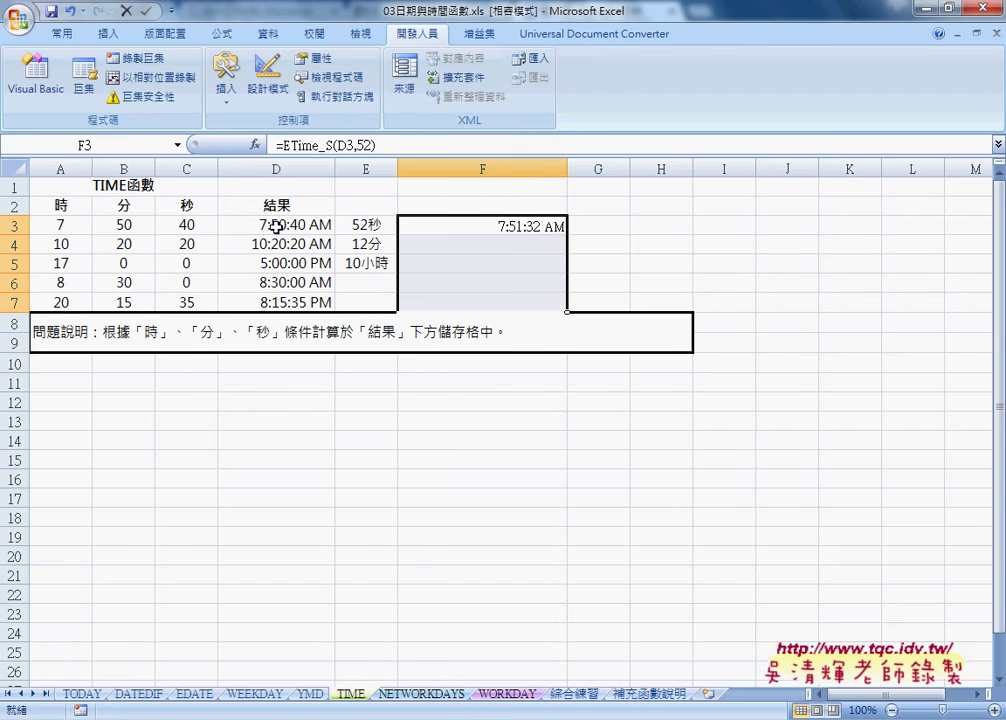
click(525, 245)
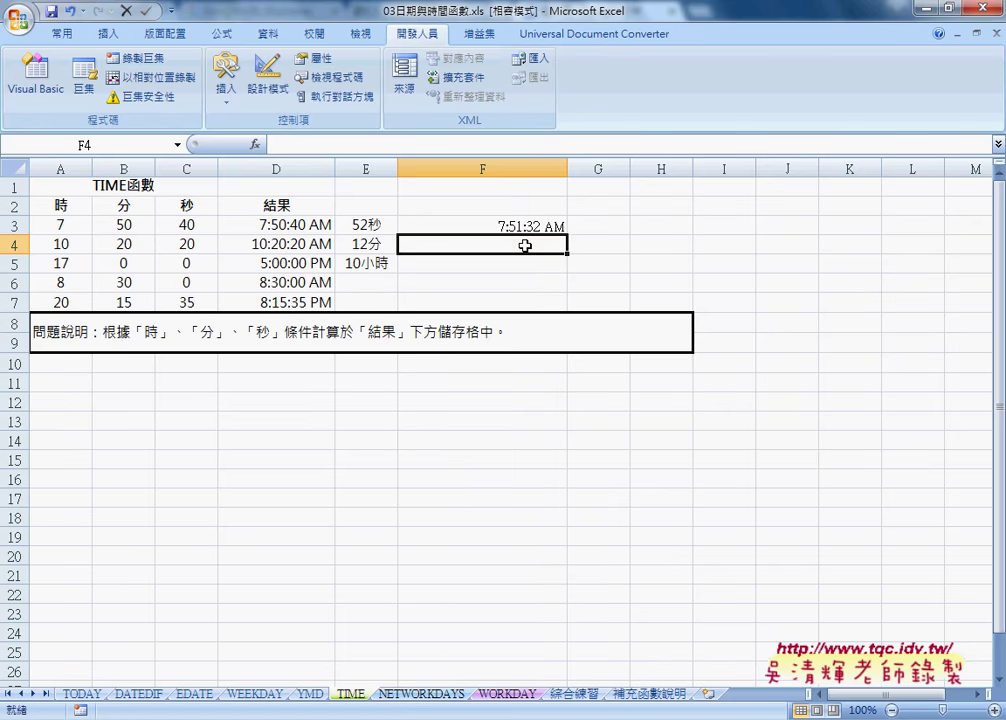
Step: Start an ETime_M formula in F4 using D4 and E4, then cancel it unfinished
click(256, 145)
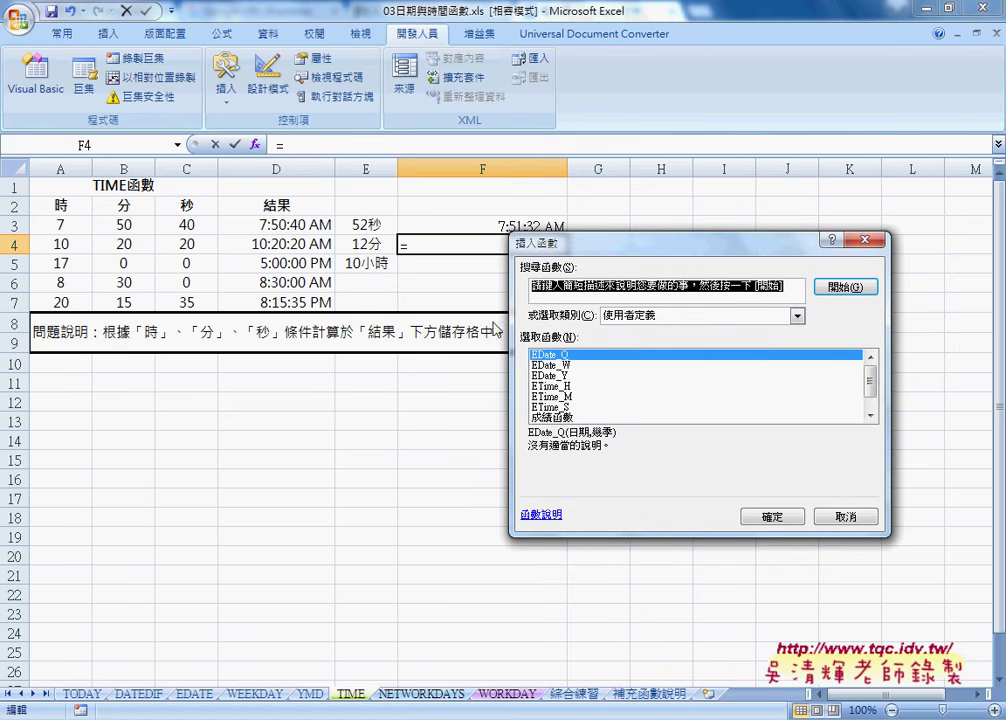
click(558, 397)
click(765, 516)
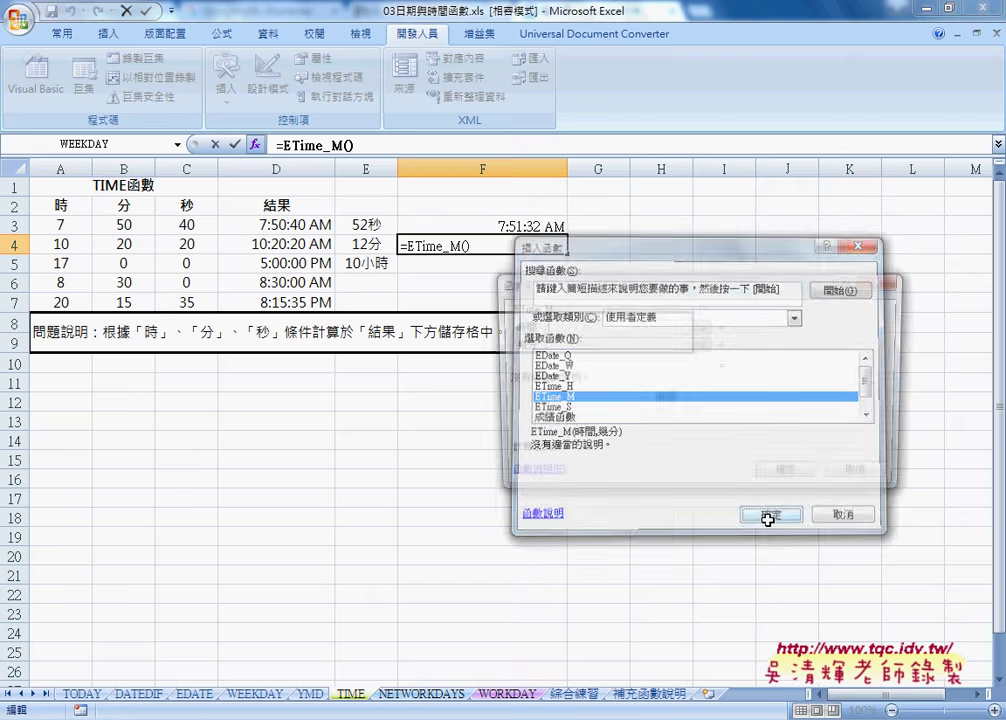
click(302, 243)
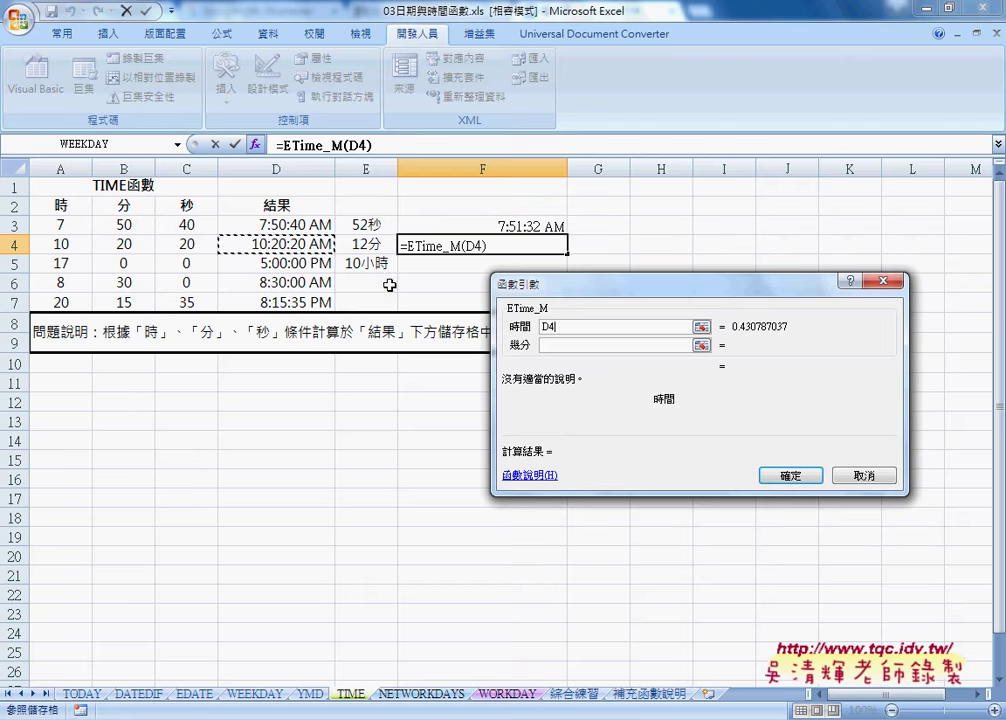
key(Tab)
click(357, 242)
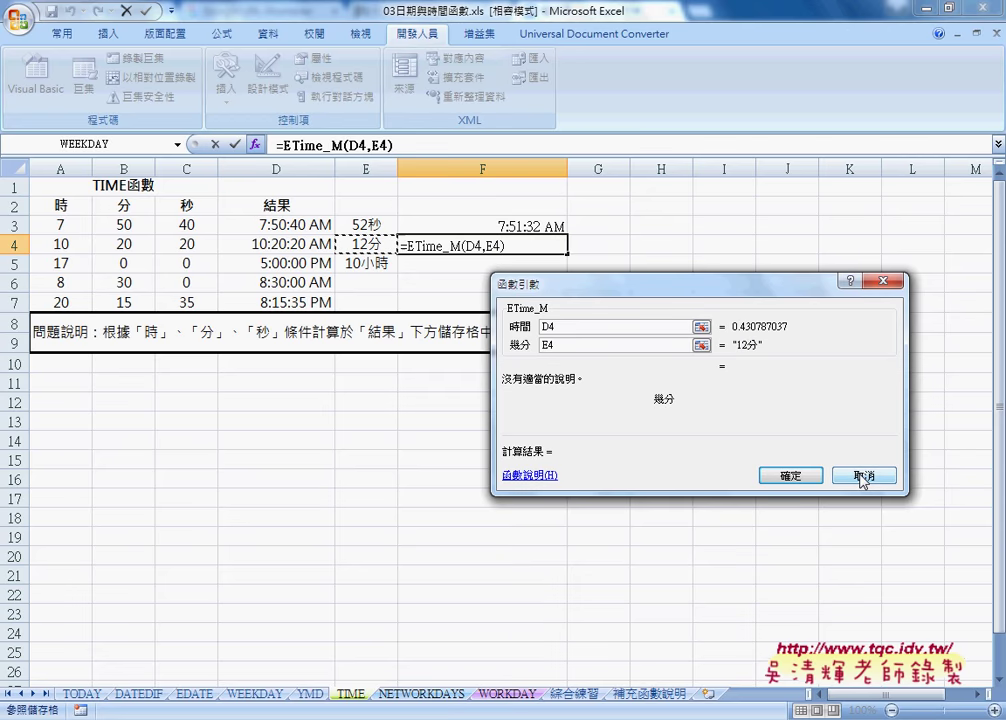
click(862, 477)
Step: Cut the 分 character out of E4 so it holds the plain number 12
click(370, 243)
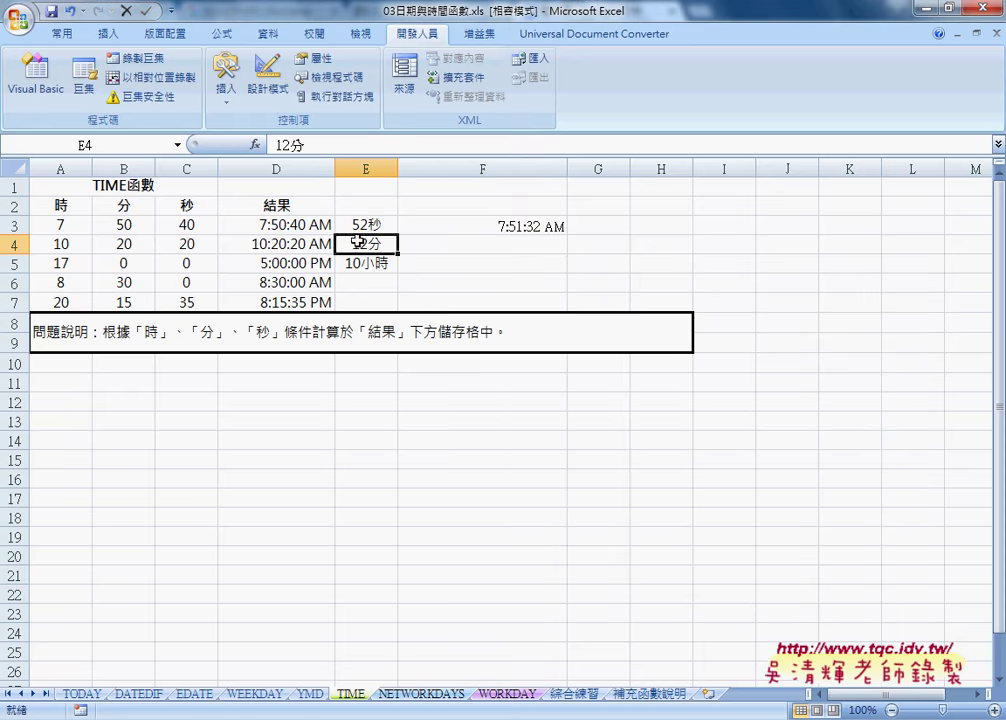
double_click(371, 243)
drag(367, 244, 384, 245)
right_click(384, 245)
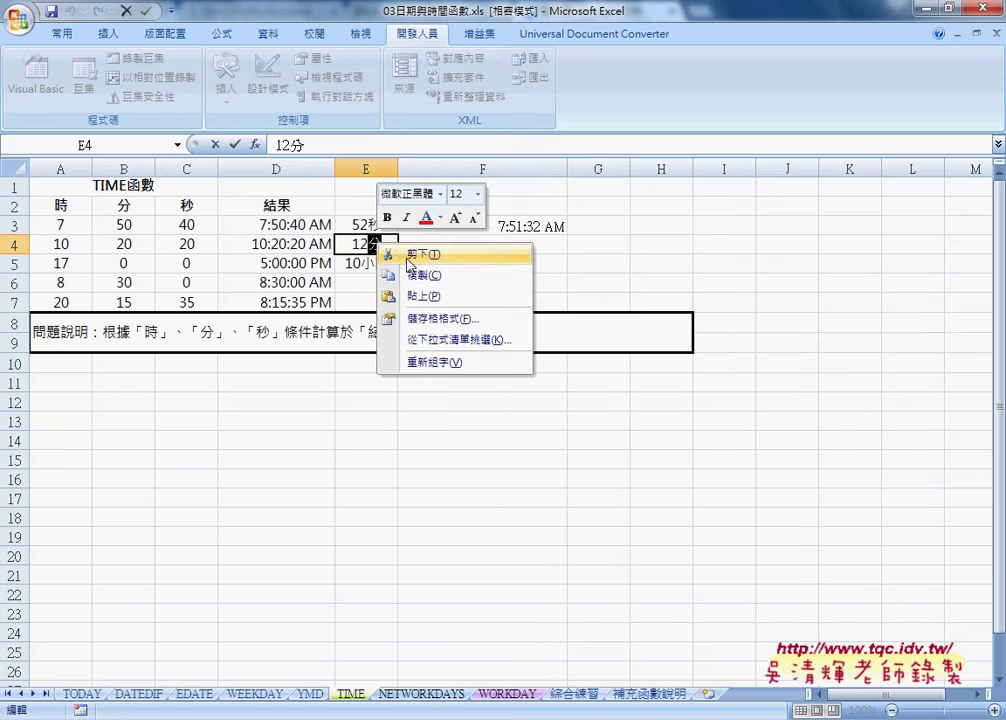
click(410, 254)
click(483, 249)
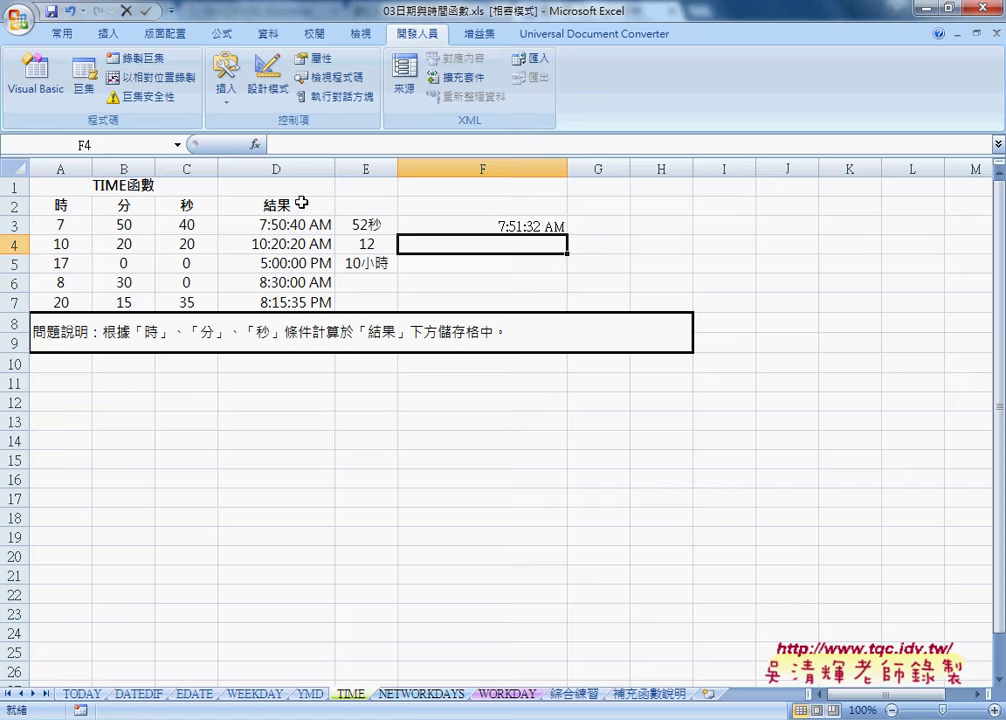
Step: Enter =ETime_M(D4,E4) in F4, showing 10:32:20 AM
click(253, 145)
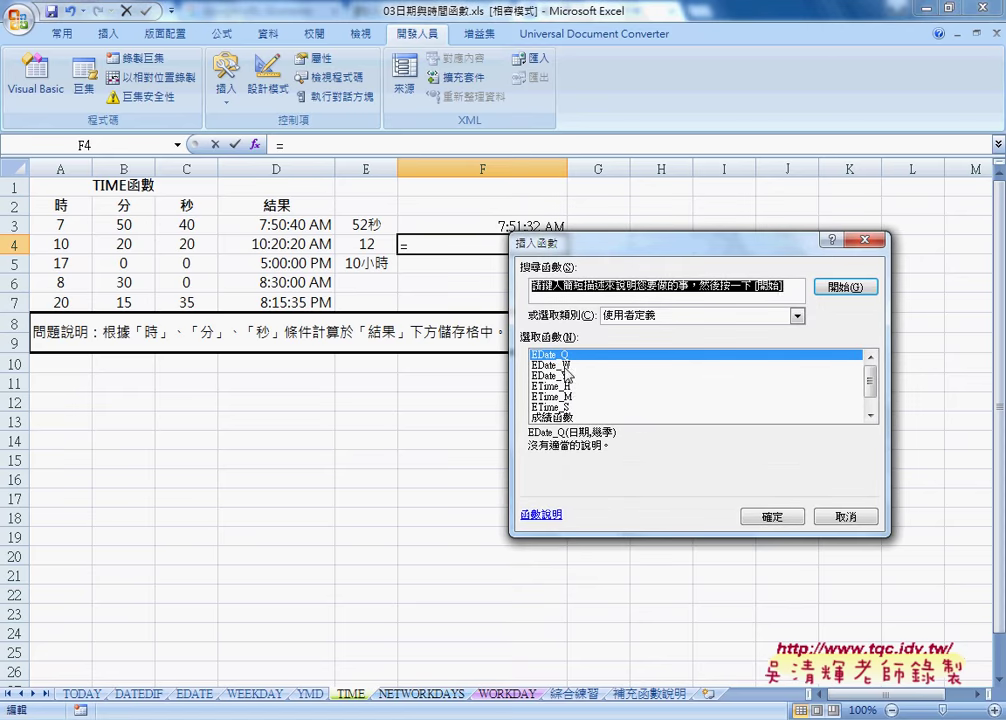
click(553, 397)
click(770, 516)
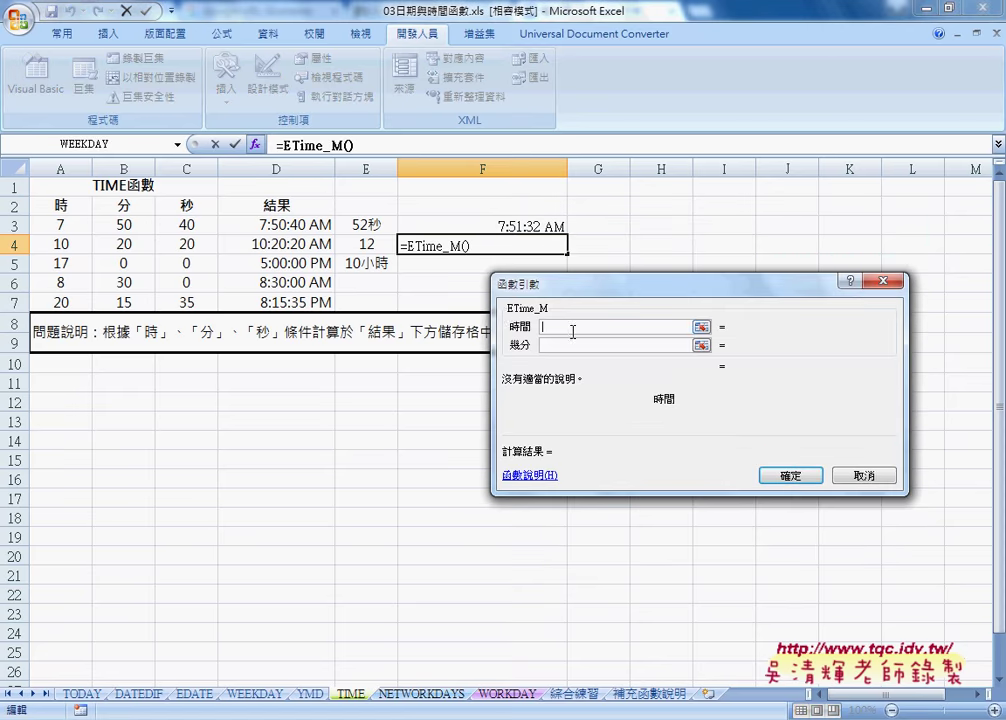
click(300, 244)
click(572, 346)
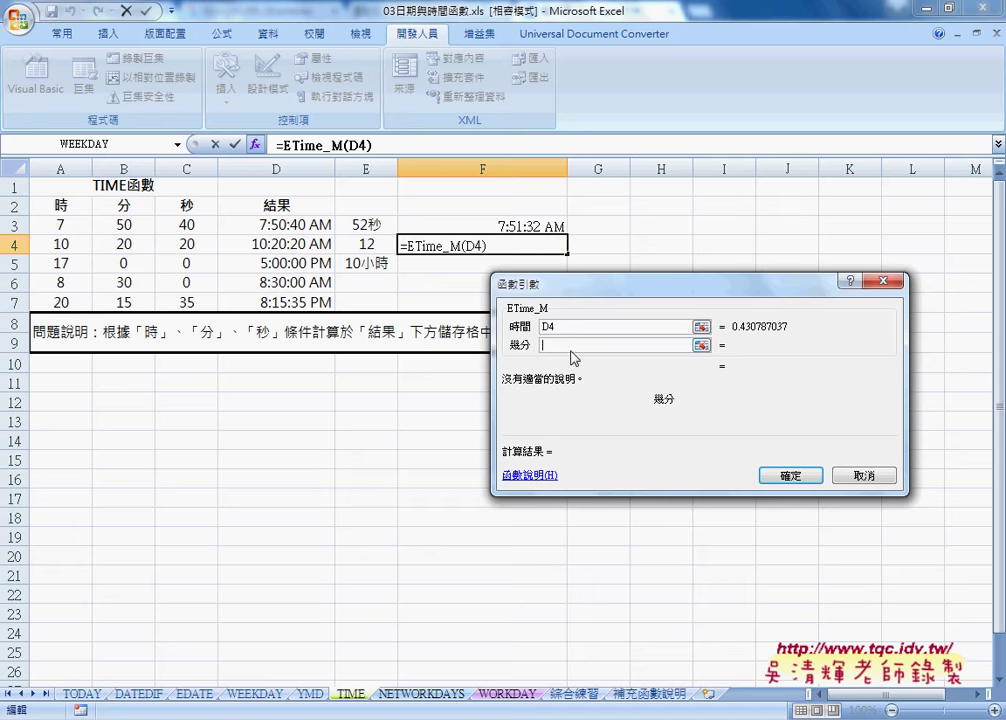
click(368, 244)
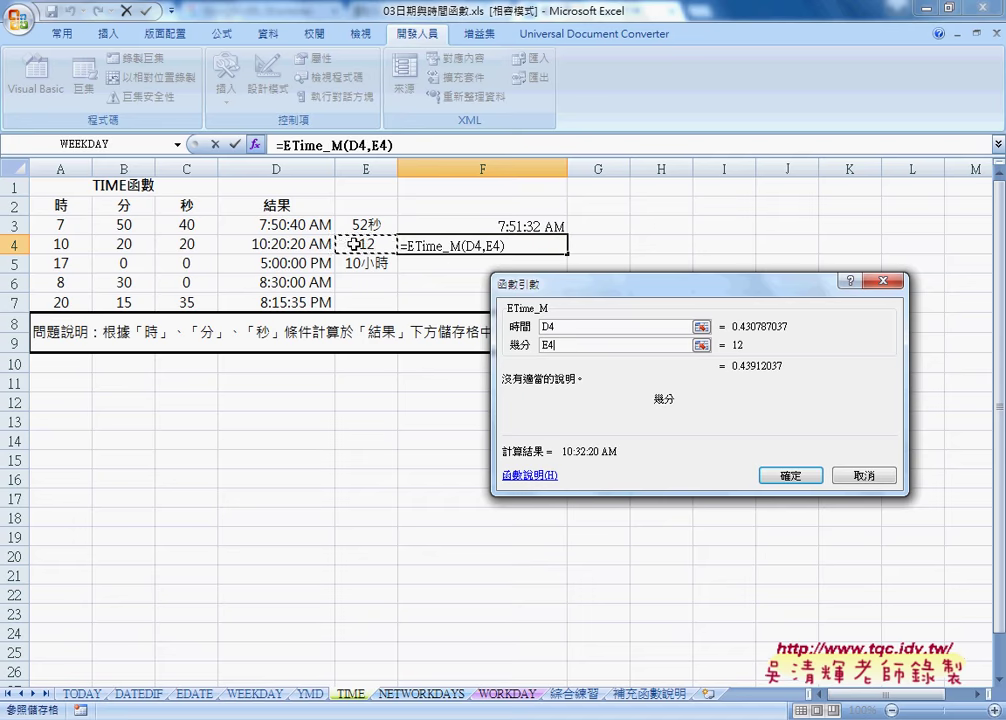
click(805, 480)
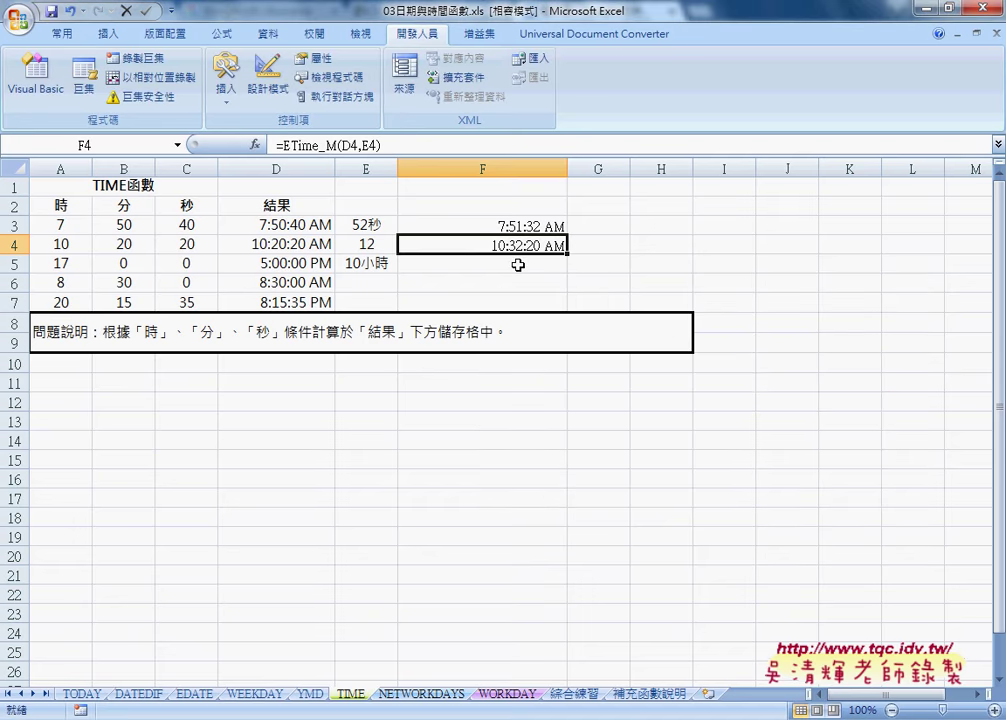
Step: Compare the values in E3 and E4 and review F3's ETime_S formula
click(369, 224)
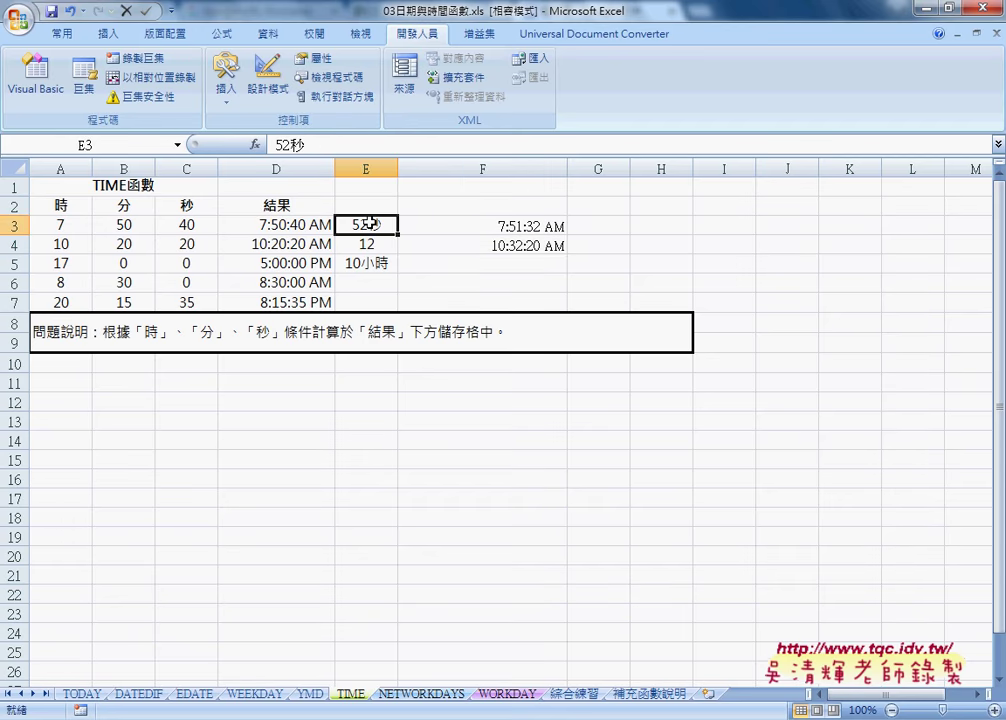
click(367, 244)
click(368, 223)
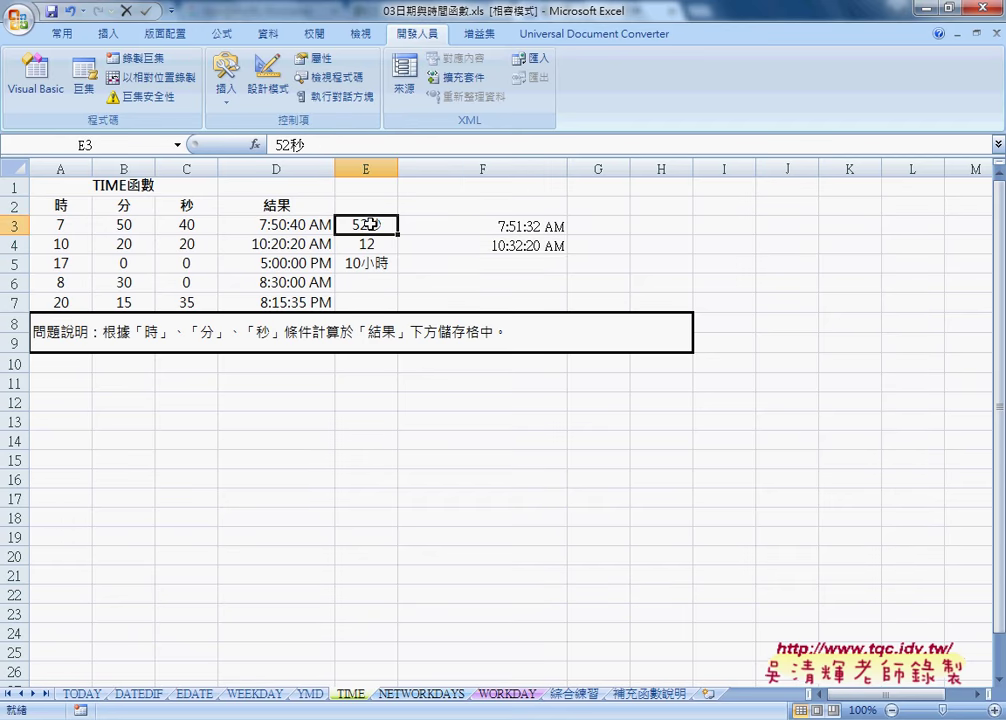
click(490, 227)
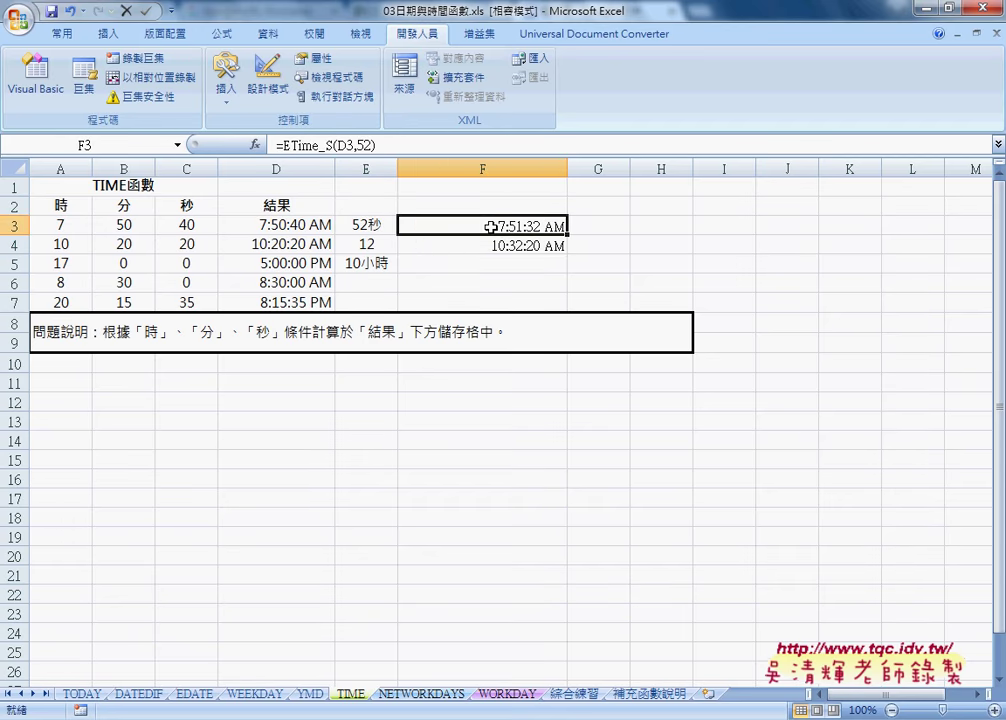
click(370, 245)
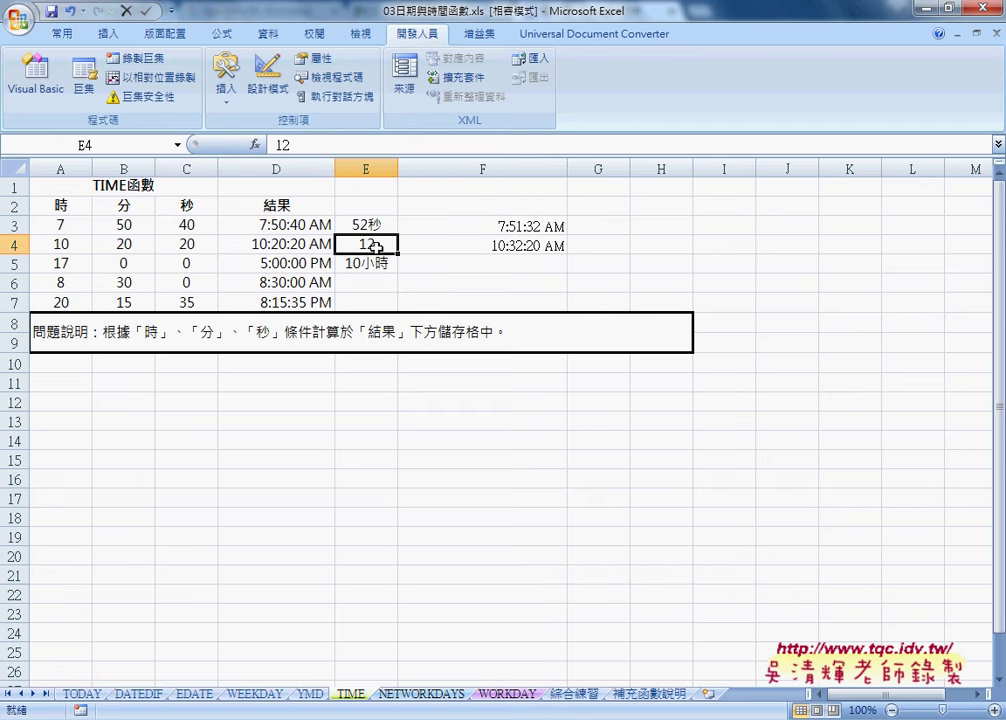
Step: Give E4 the custom number format G/通用格式"分" so it displays 12分
right_click(376, 247)
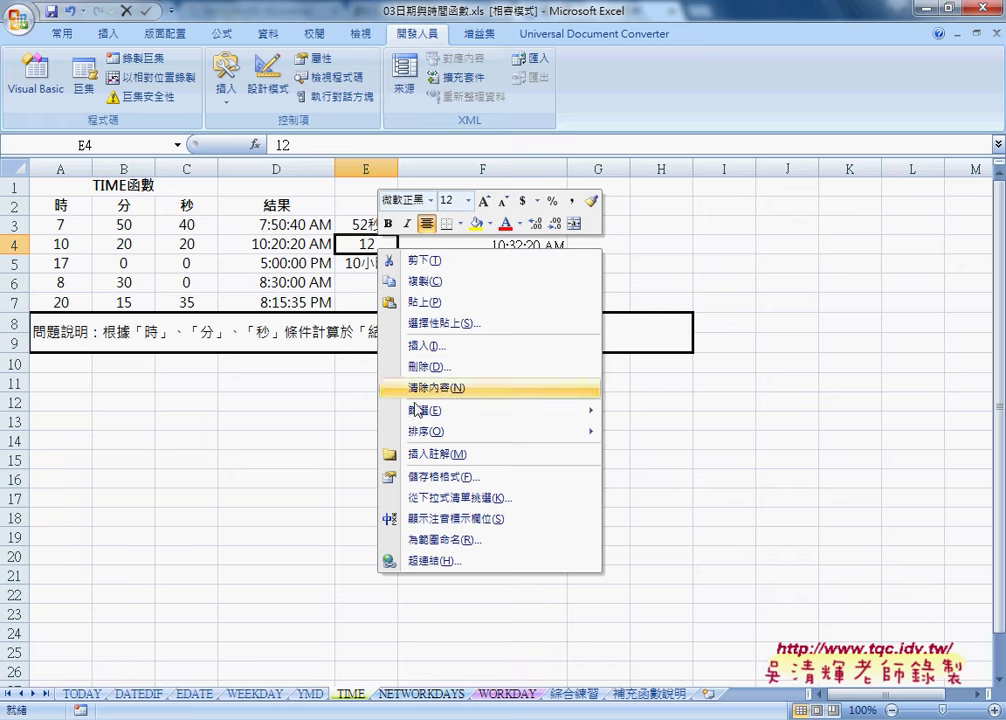
click(444, 486)
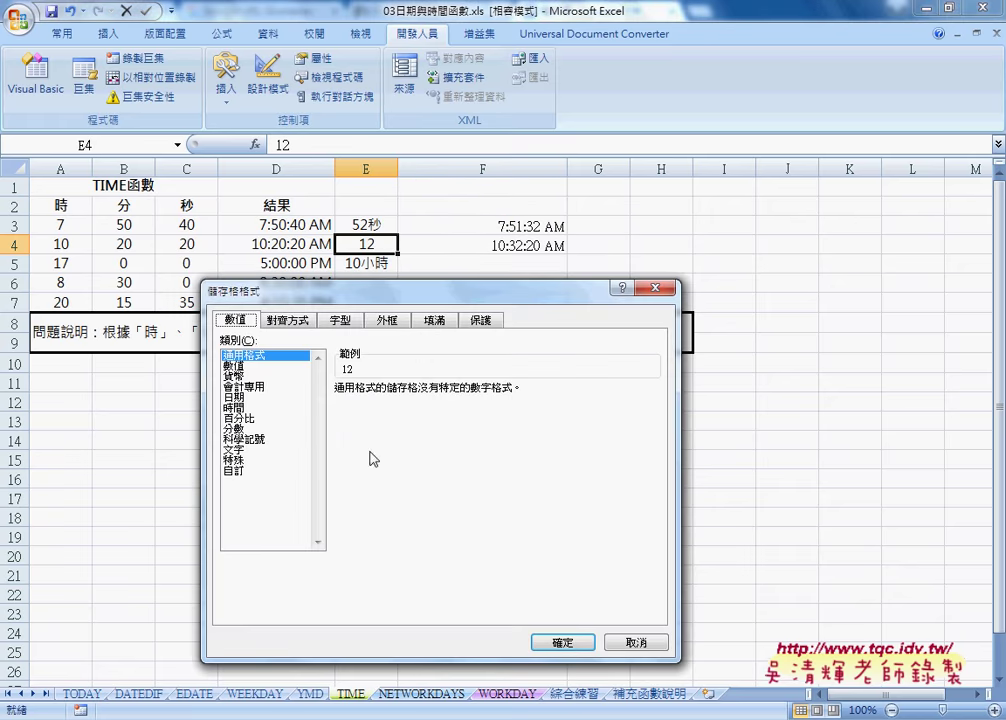
click(247, 473)
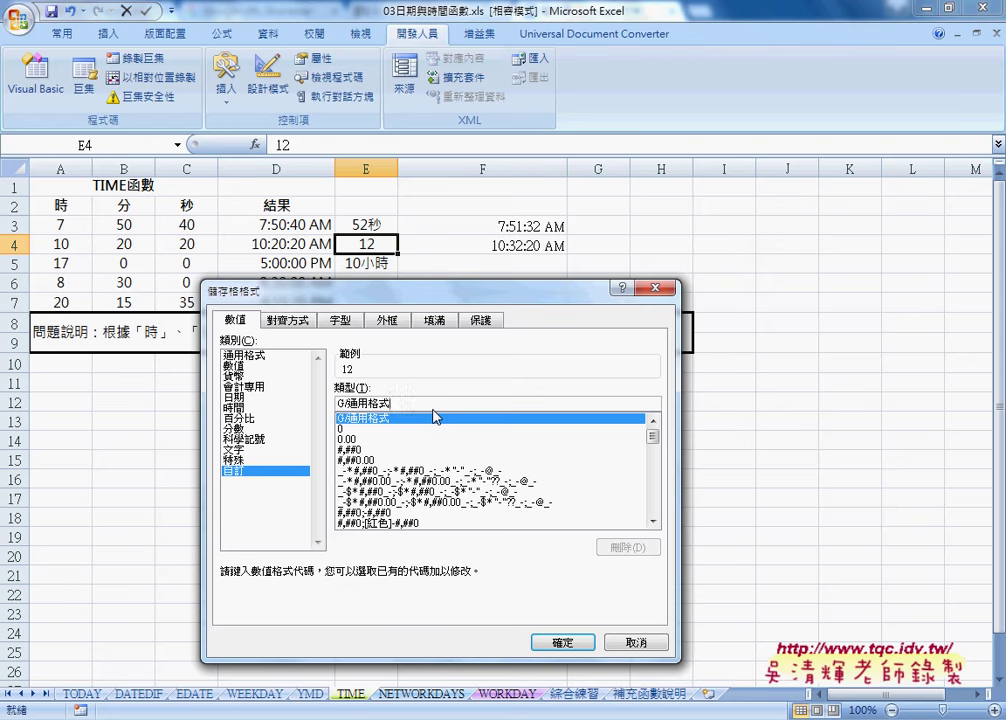
text(")
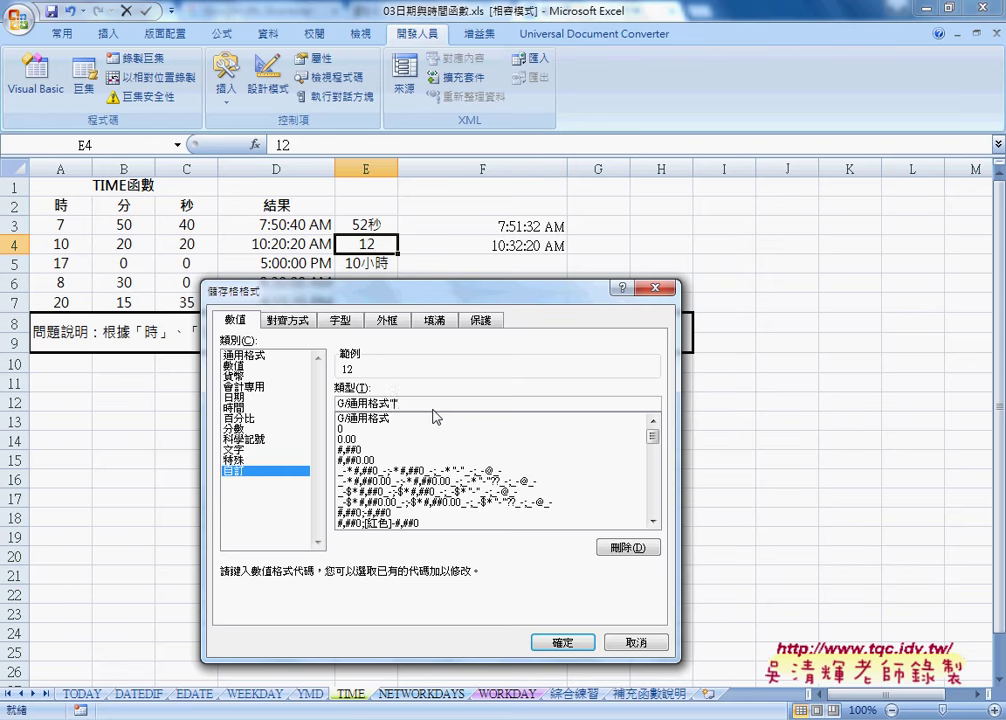
key(Left)
text(分)
click(563, 641)
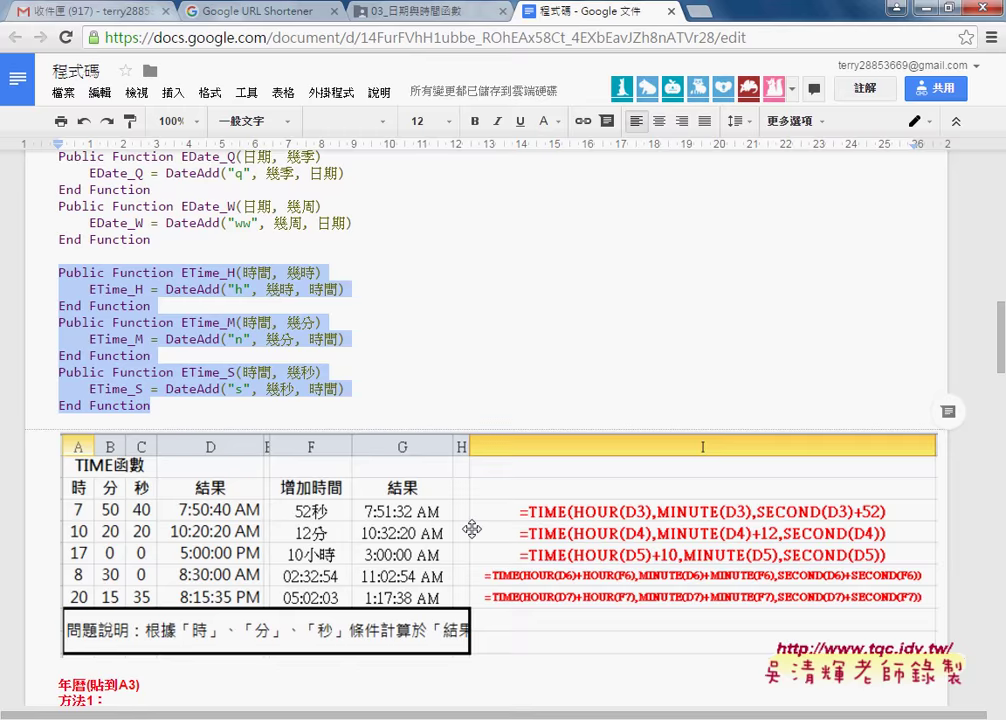
Step: Review and select the ETime_H to ETime_S code in Google Docs, then minimize Chrome
scroll(471, 529, down, 3)
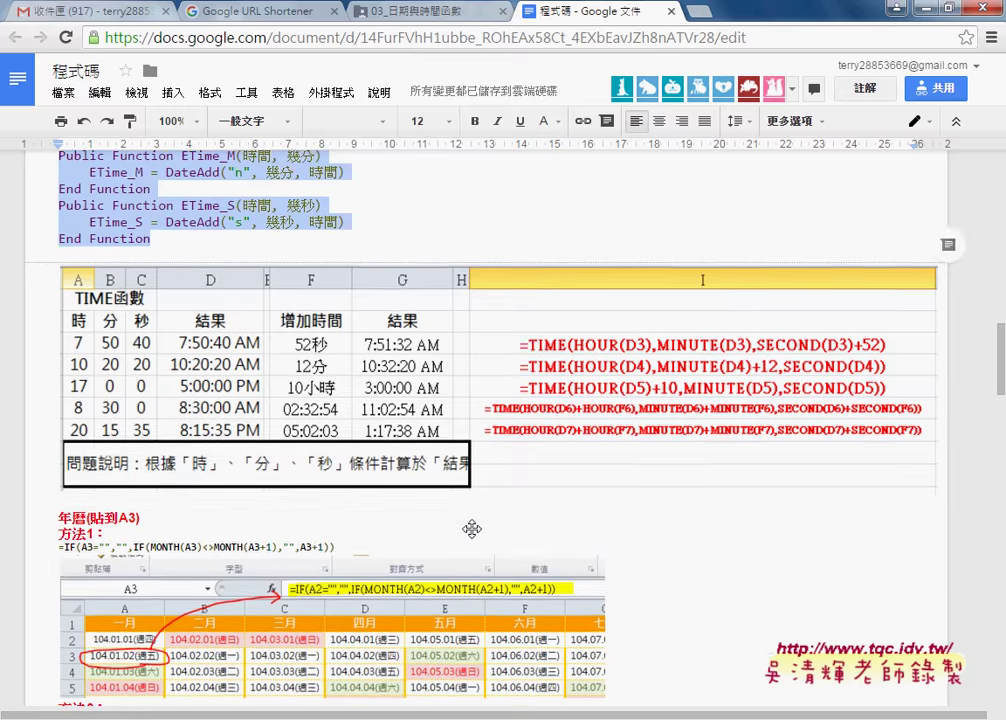
scroll(471, 529, down, 1)
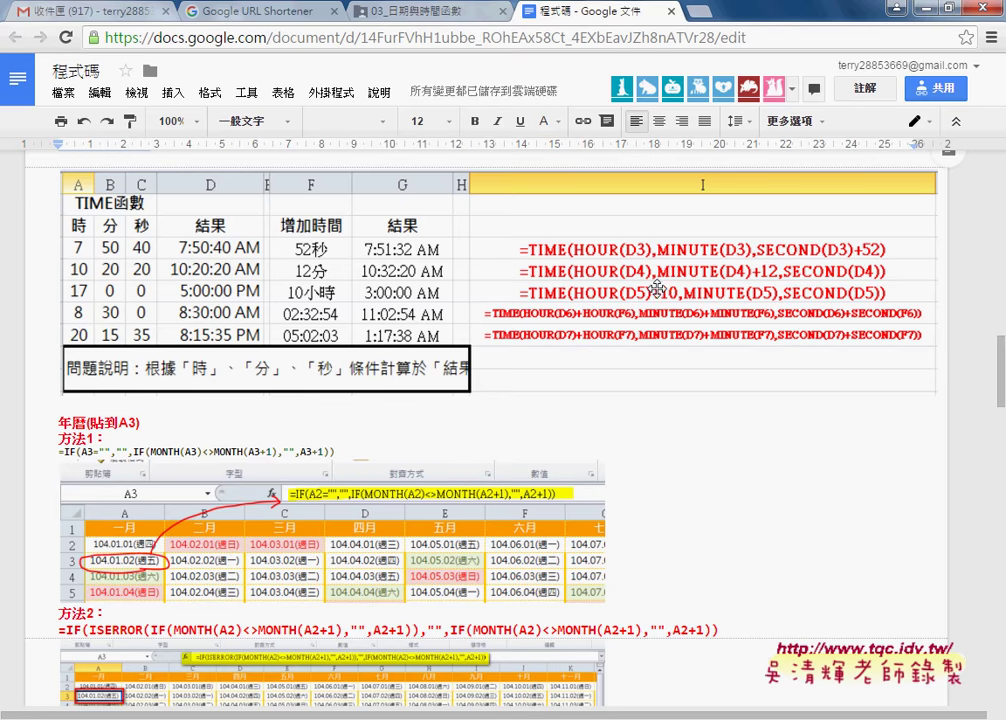
scroll(377, 214, up, 3)
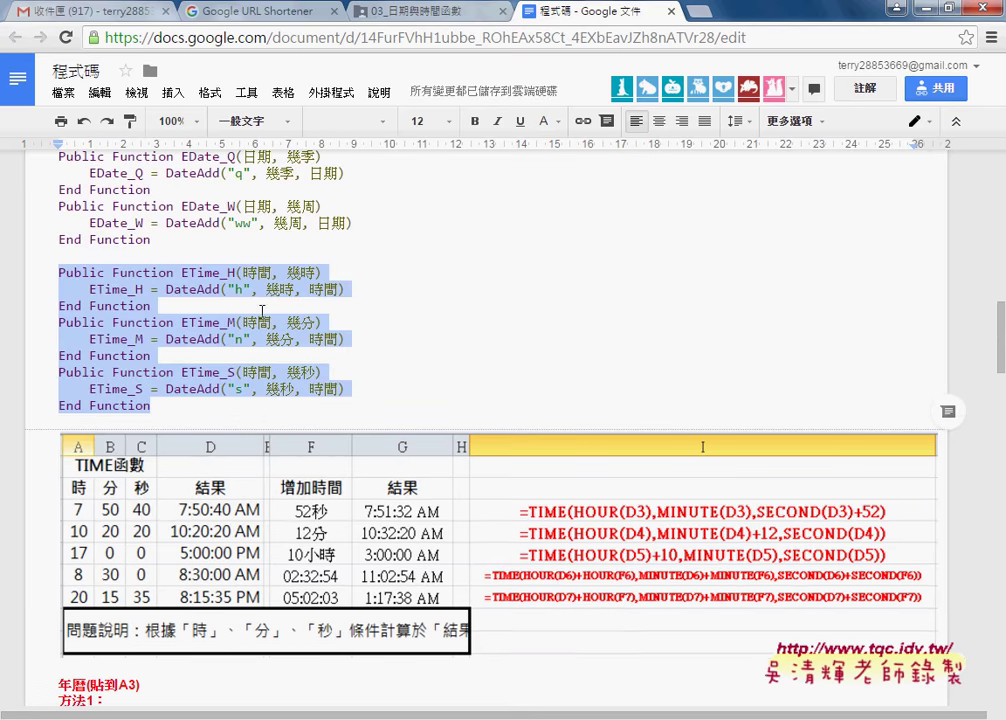
click(175, 277)
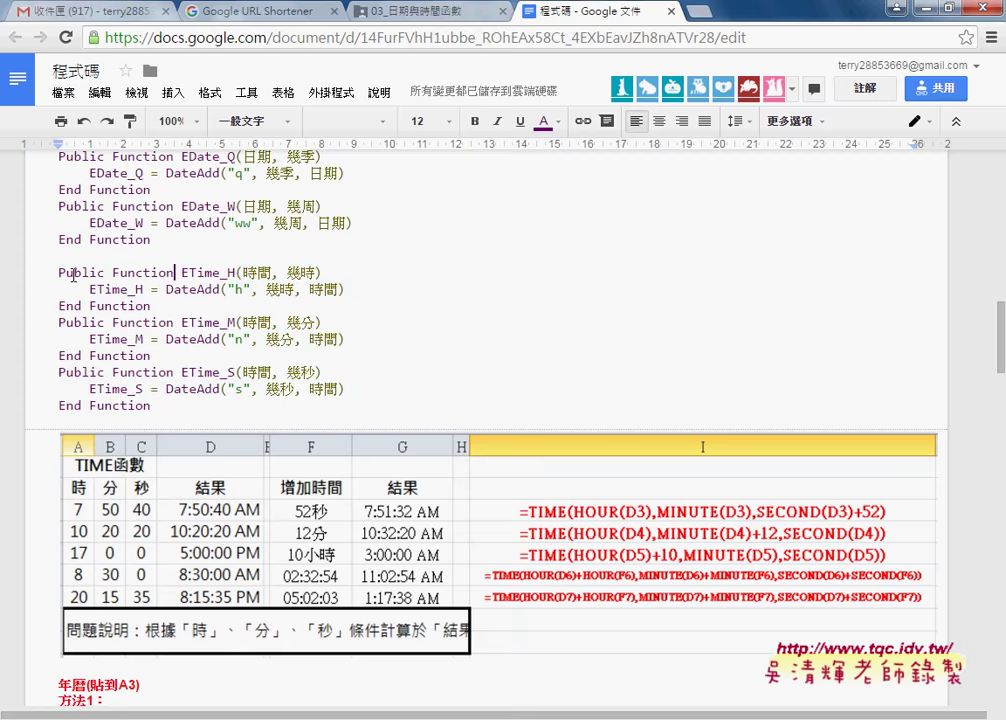
drag(60, 272, 152, 405)
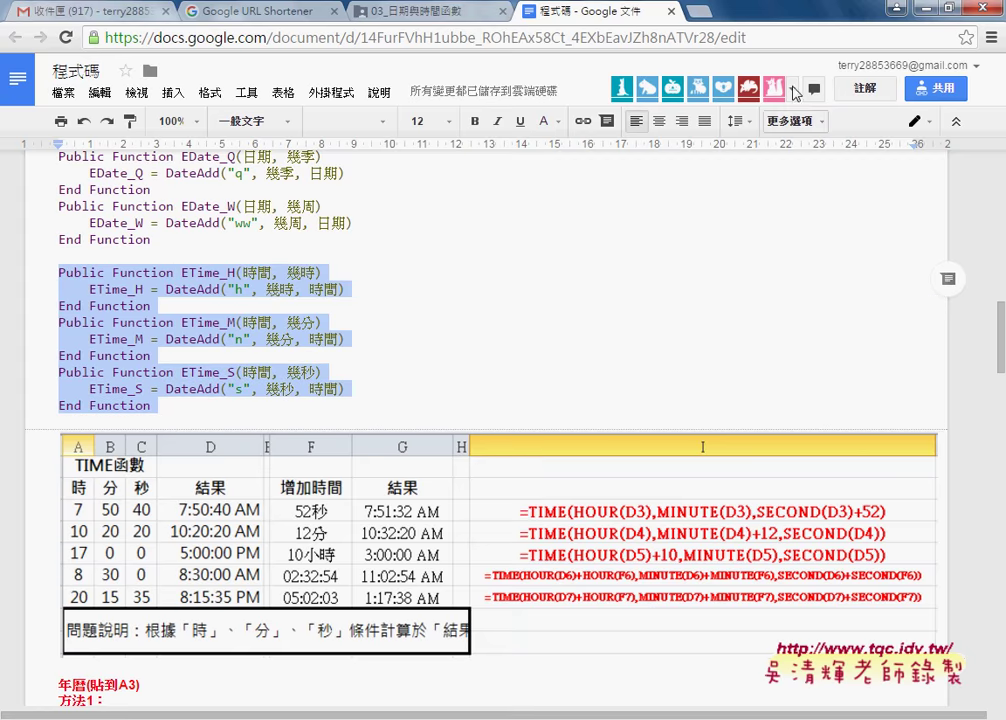
click(897, 10)
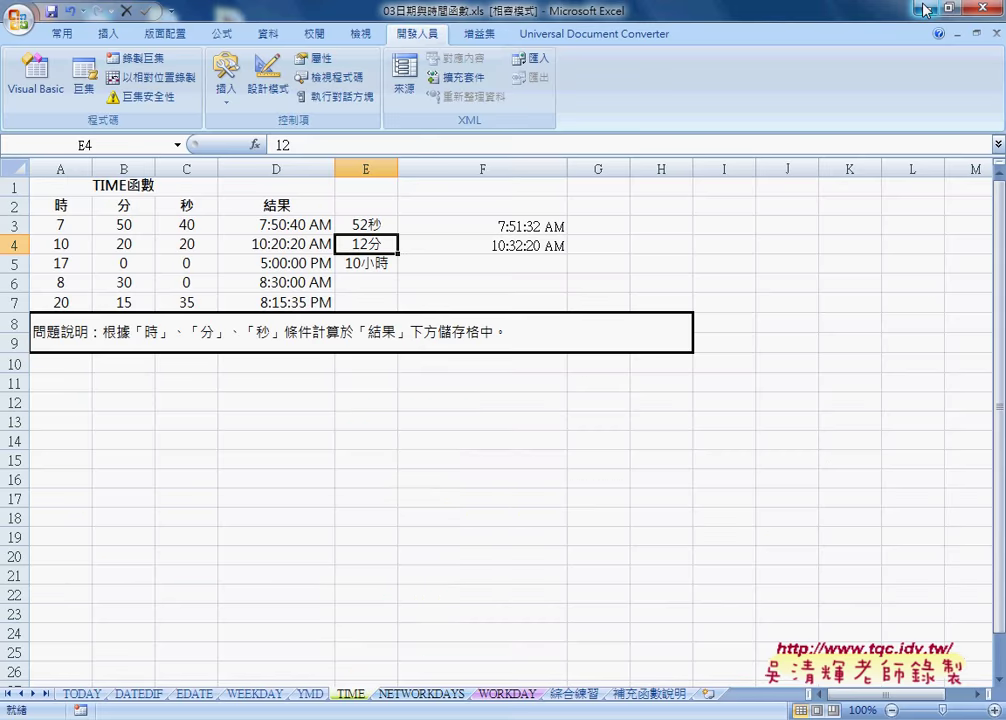